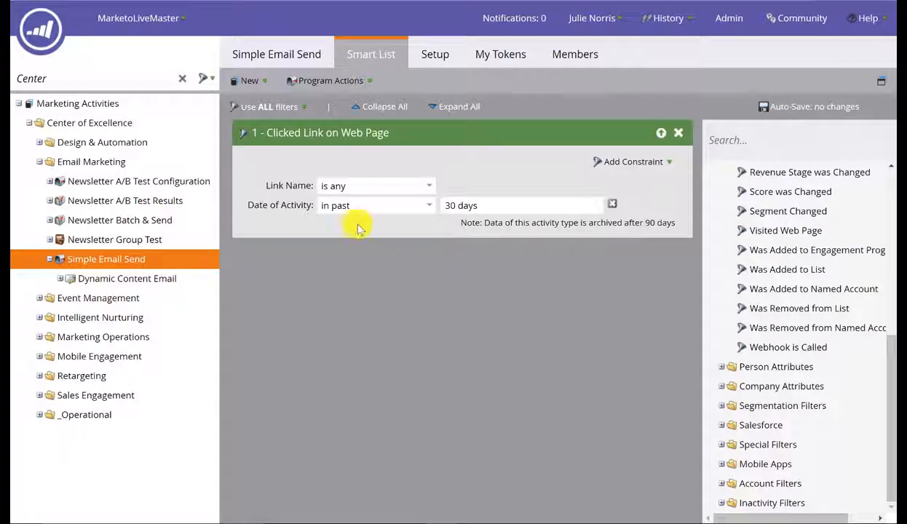
Step: Go back to the Simple Email Send program overview
click(296, 57)
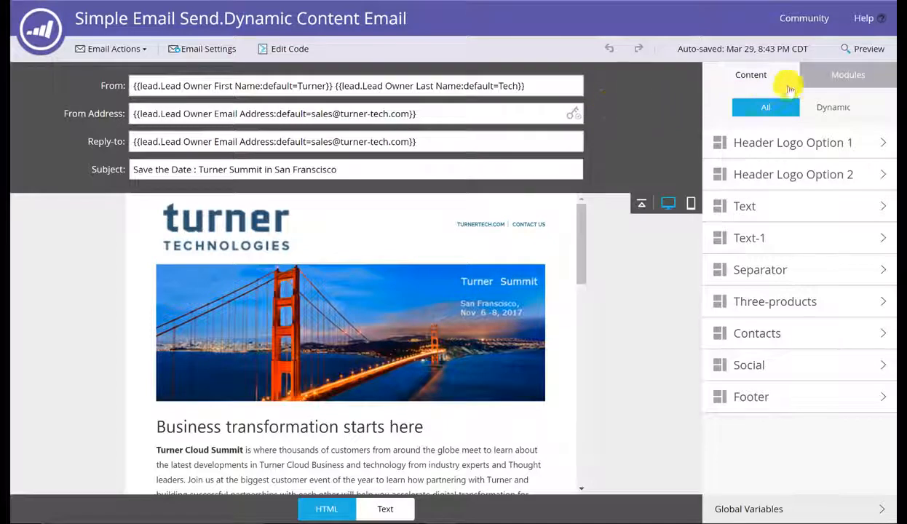
click(849, 75)
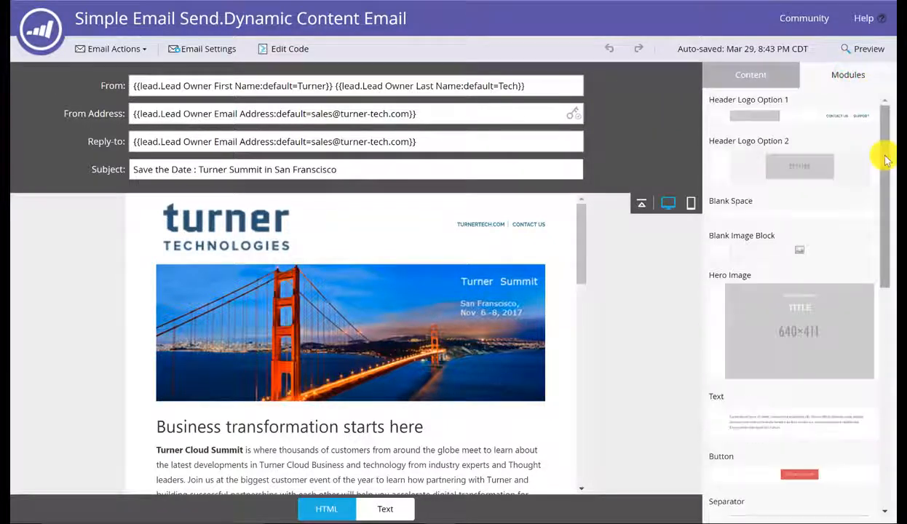
click(885, 155)
drag(885, 155, 873, 410)
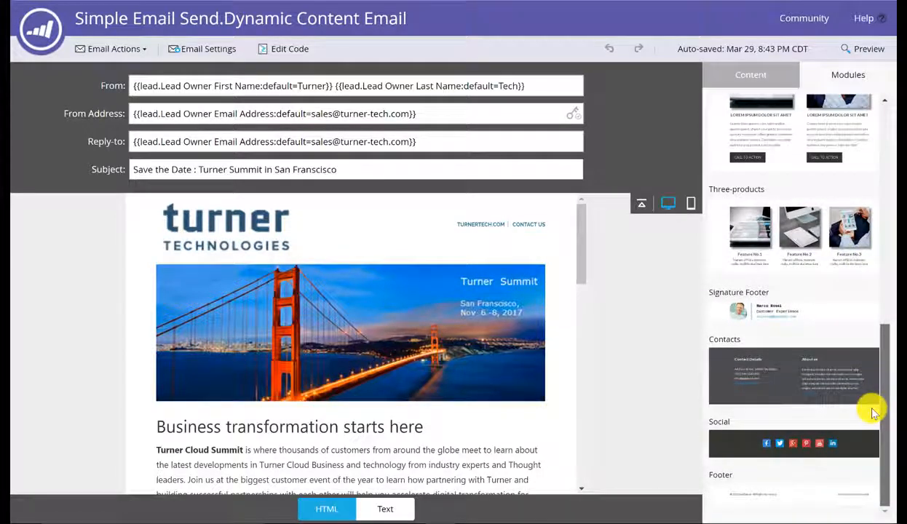
drag(884, 389, 884, 207)
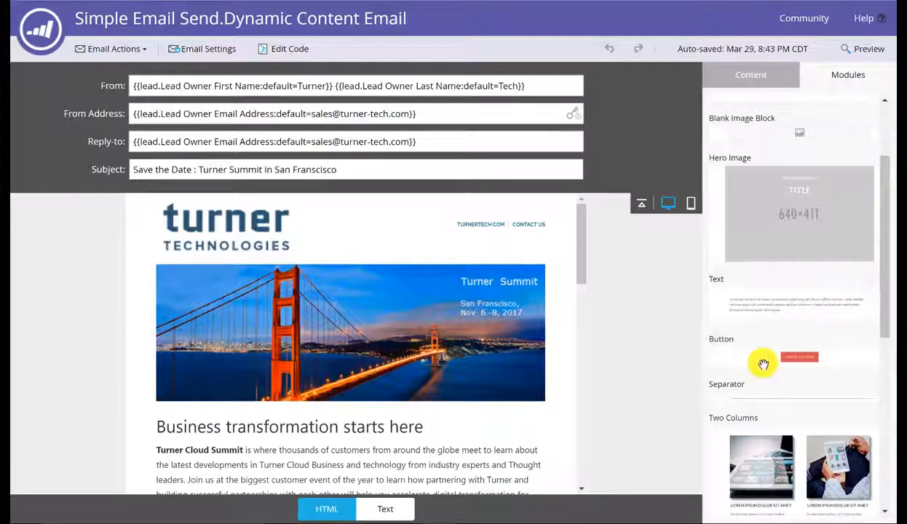
drag(764, 364, 723, 318)
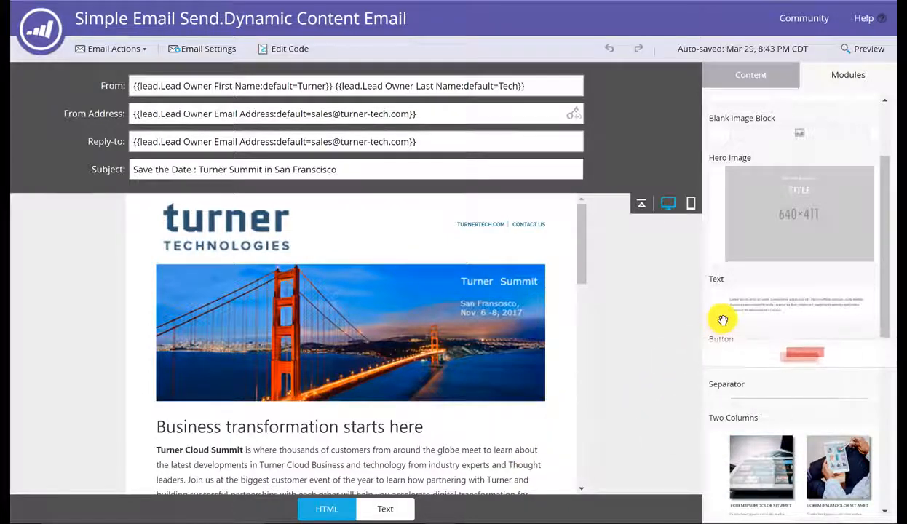
click(783, 72)
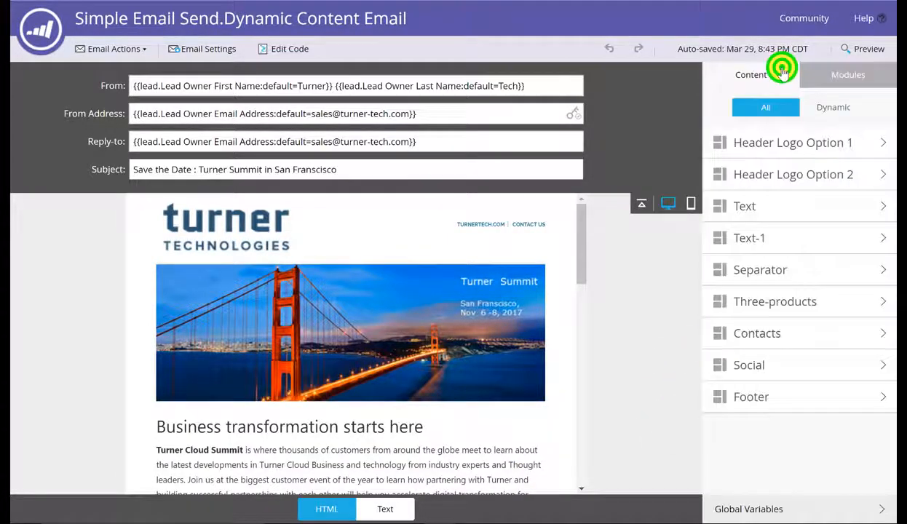
Step: Show the email's dynamic content by Region and preview the EMEA, JAPAC and ANZ variants
click(839, 107)
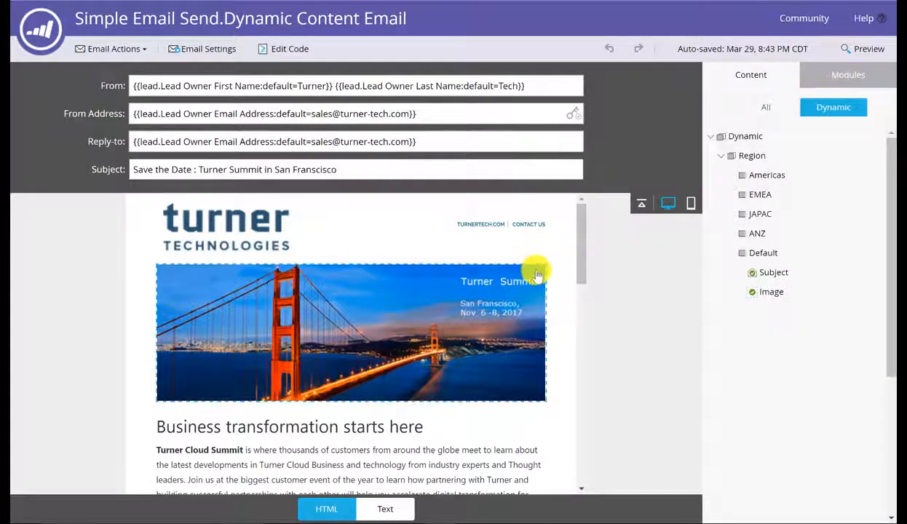
click(769, 191)
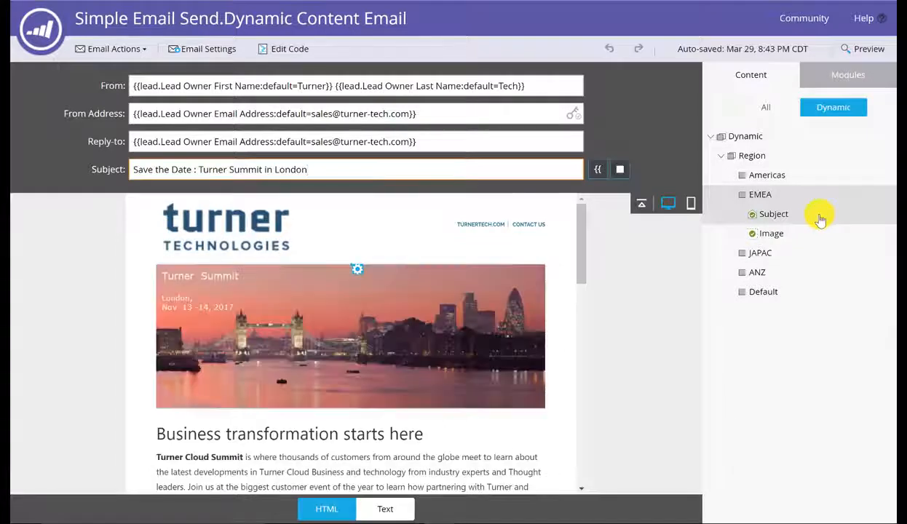
click(782, 251)
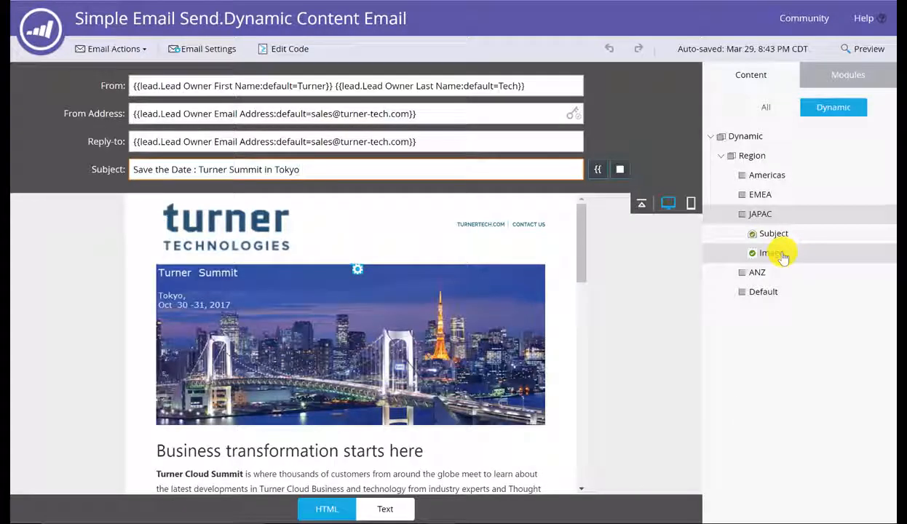
click(768, 274)
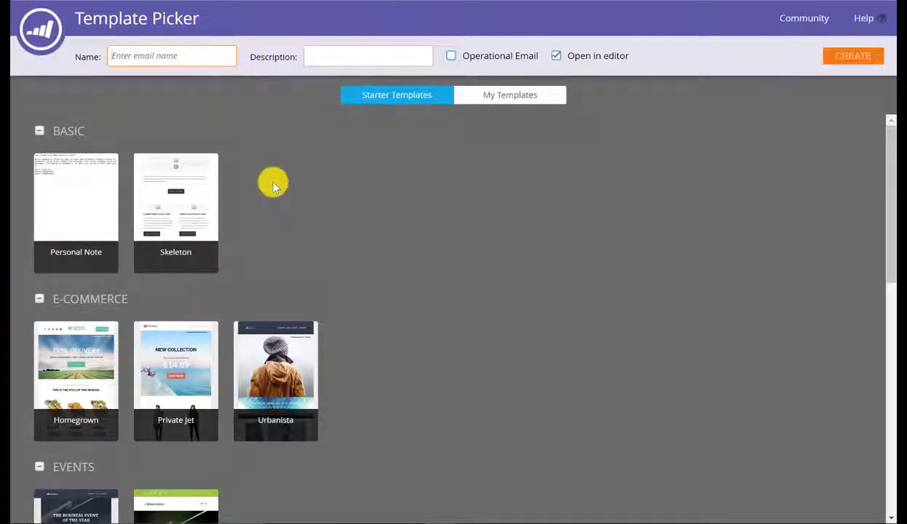
Step: Nudge the Simple Email Send control panel view to show the Subject Line test
mouse_move(885, 243)
mouse_down()
mouse_move(867, 366)
mouse_move(885, 501)
mouse_move(887, 227)
mouse_up()
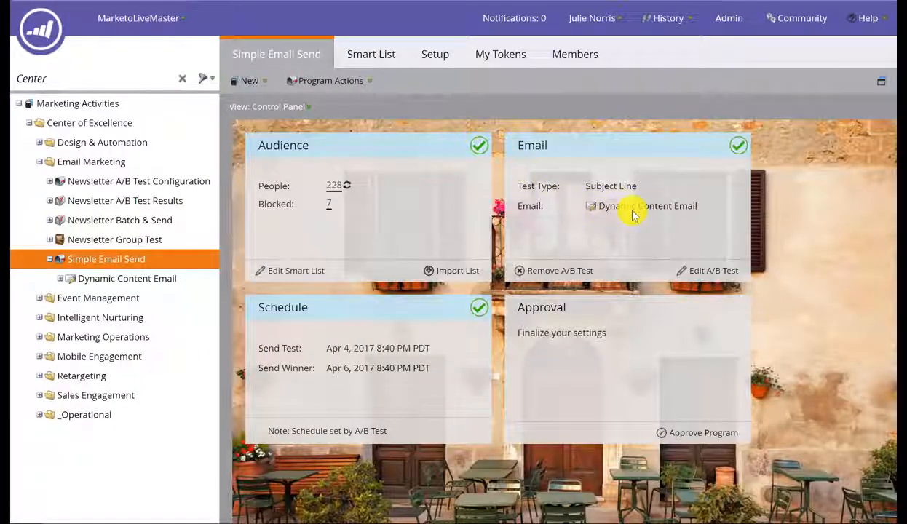
Step: Edit the A/B test: keep Subject Line type, add subject line D, set sample size to 15%
click(701, 271)
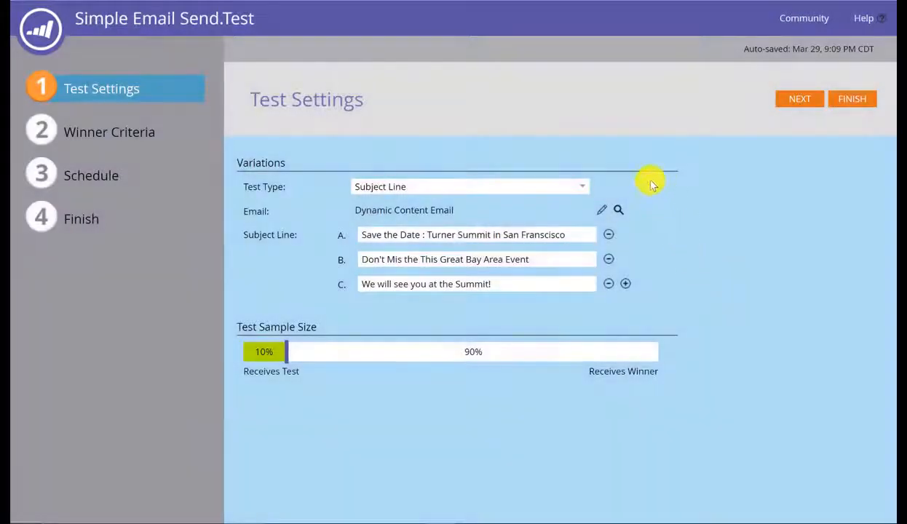
click(585, 186)
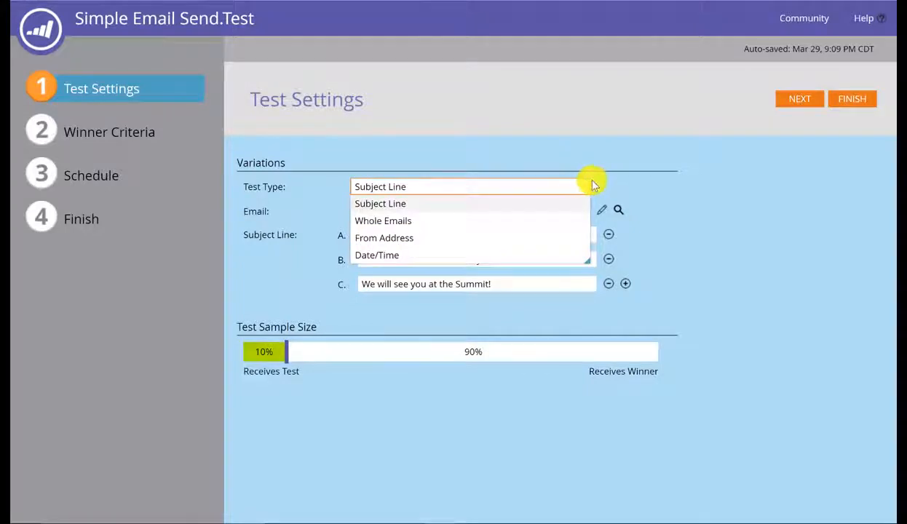
click(593, 186)
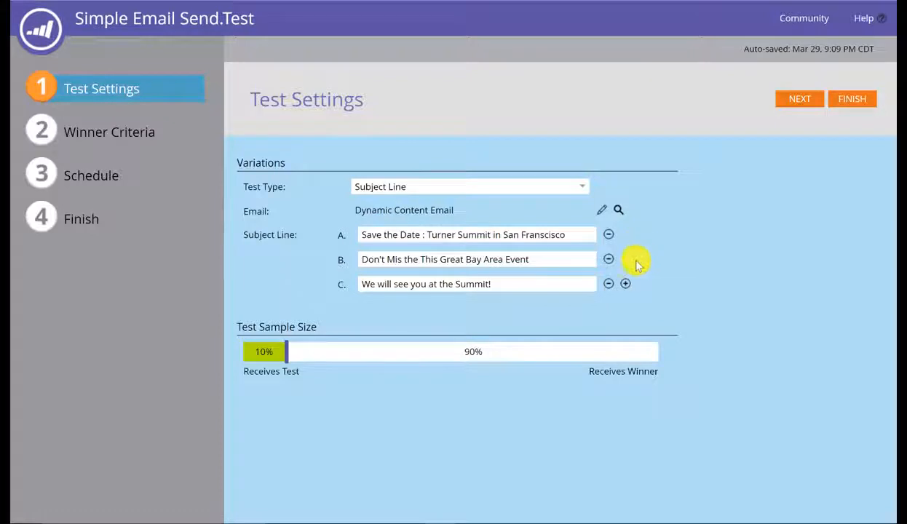
click(626, 284)
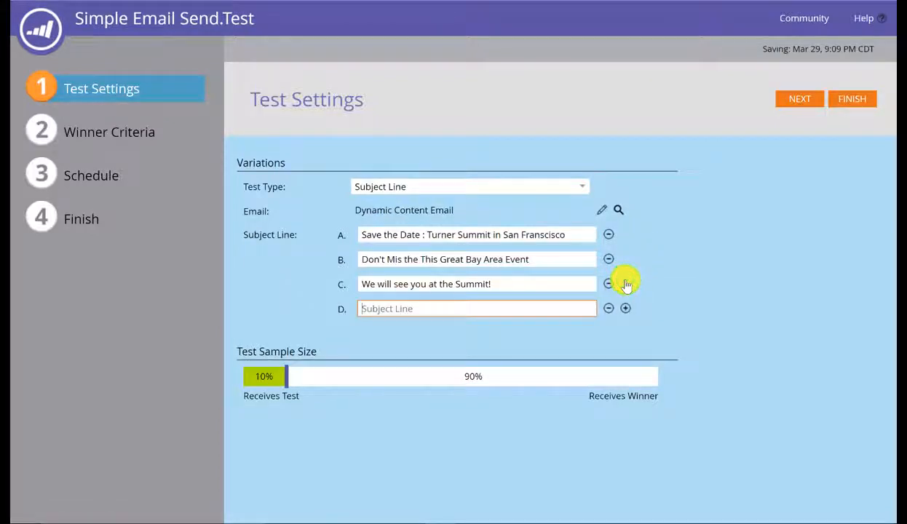
click(286, 376)
drag(287, 382, 305, 379)
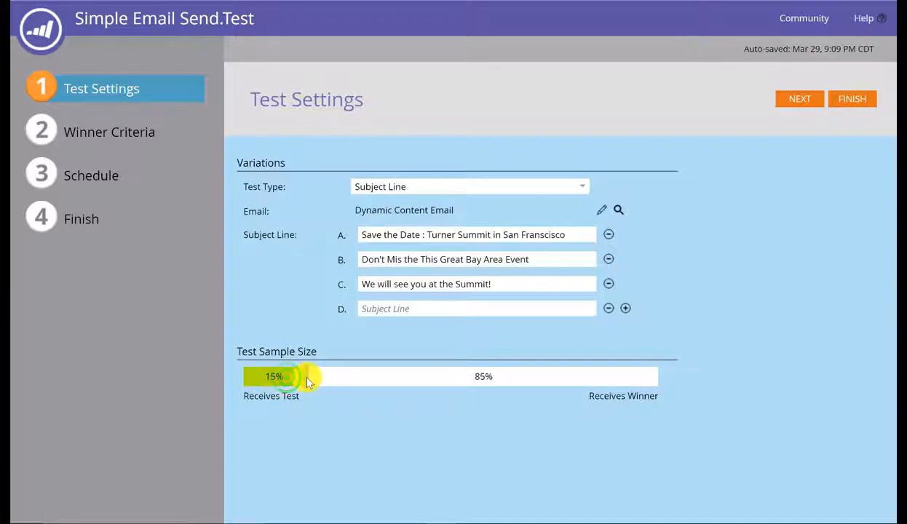
Step: Review winner criteria, schedule and summary, remove the empty subject line D, then close the setup
click(146, 143)
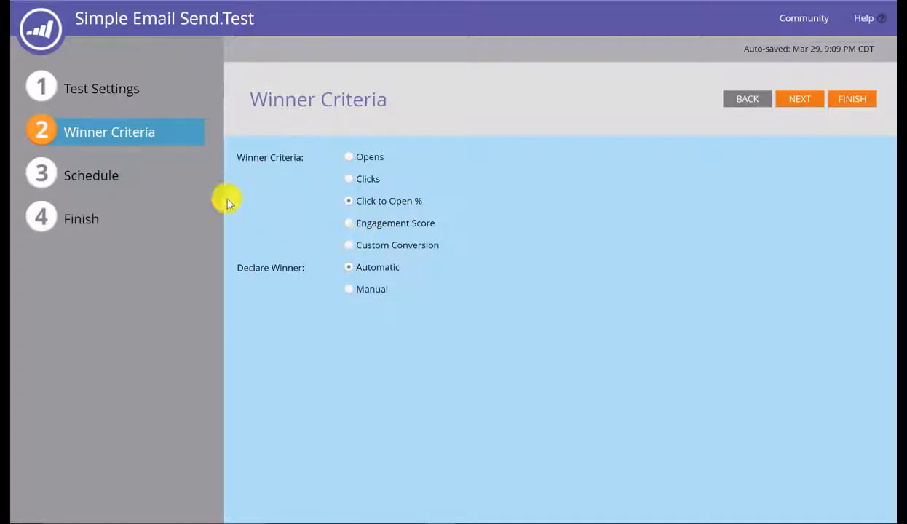
click(118, 173)
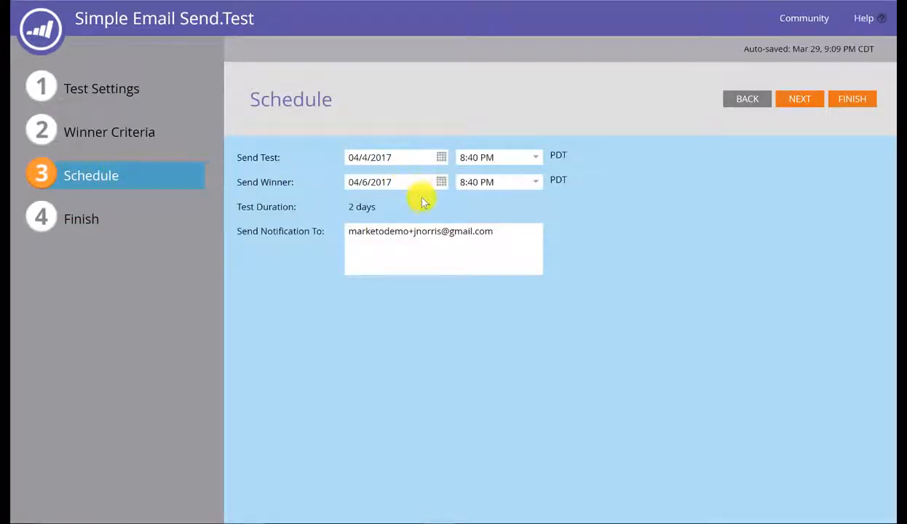
click(85, 217)
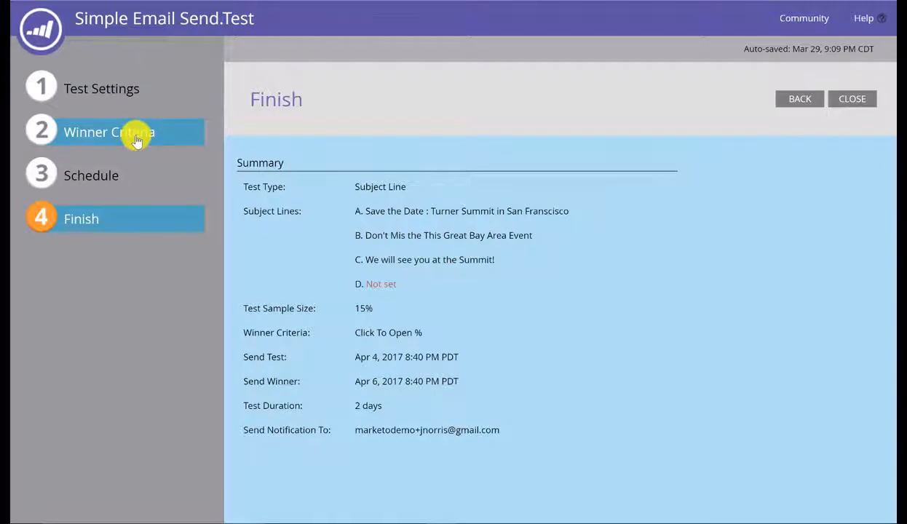
click(123, 94)
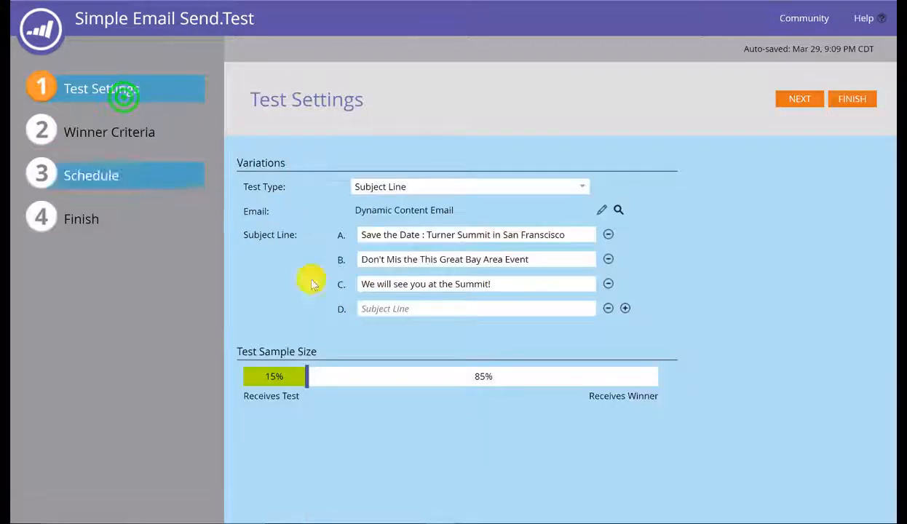
click(608, 308)
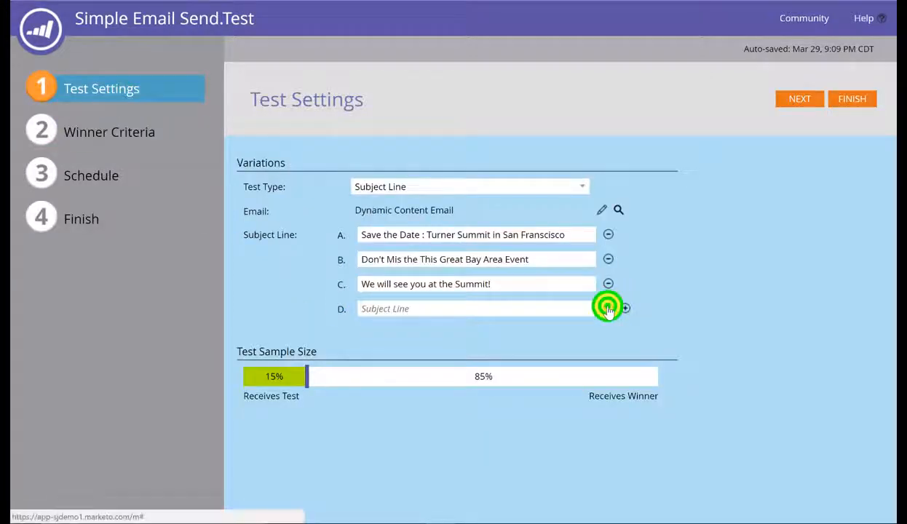
click(103, 217)
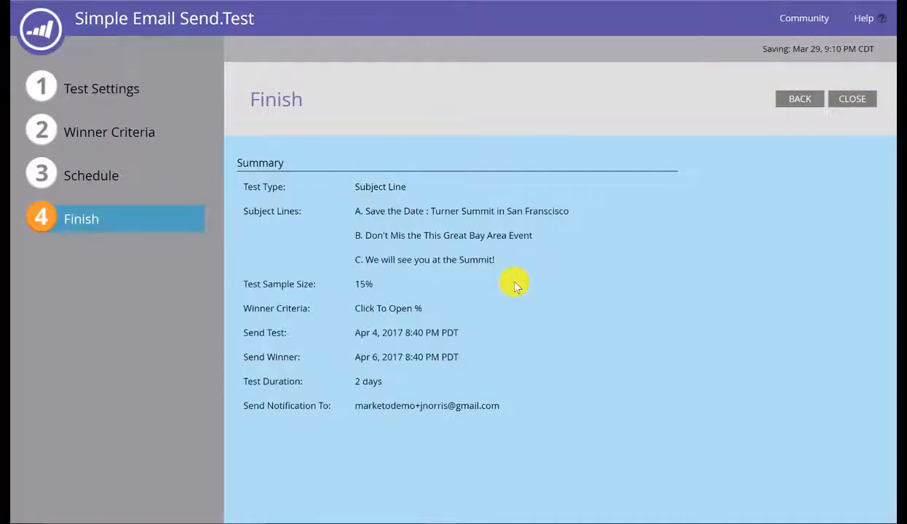
click(853, 102)
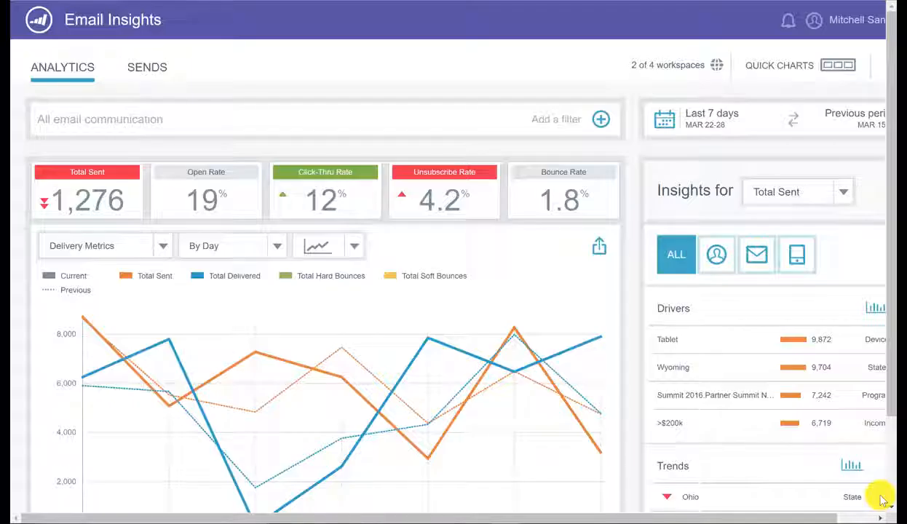
Step: Hide the previous-period comparison lines and switch the chart to engagement metrics
mouse_move(137, 172)
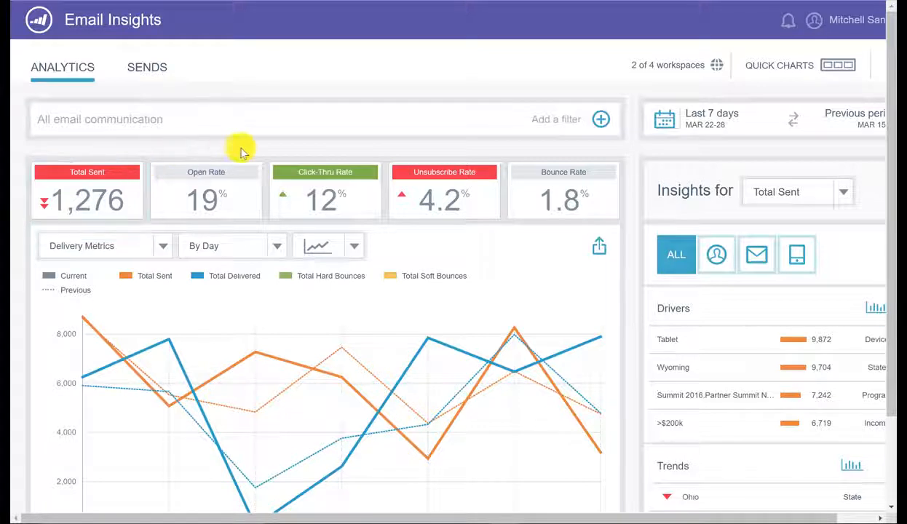
mouse_move(490, 179)
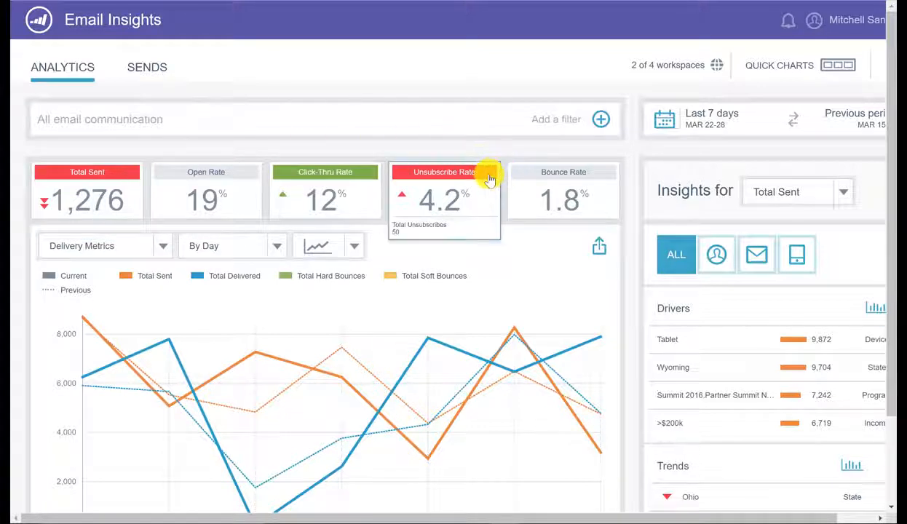
mouse_move(373, 179)
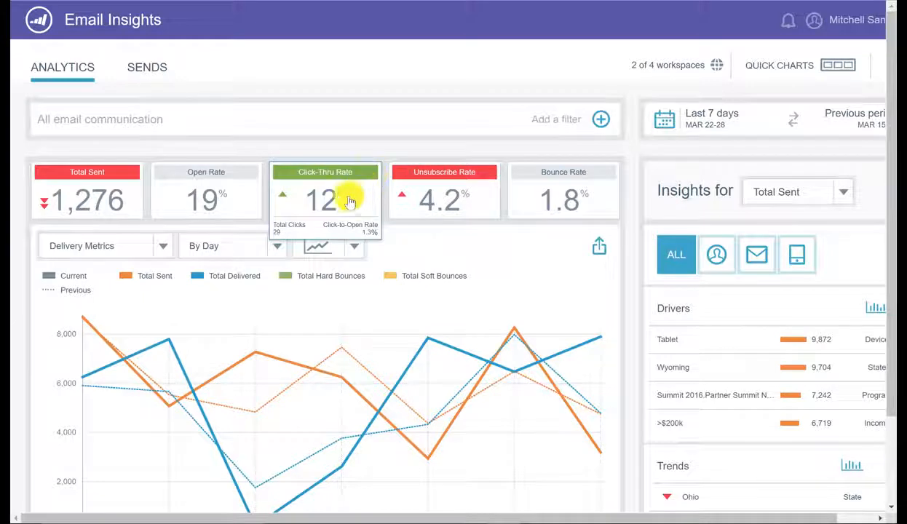
click(82, 292)
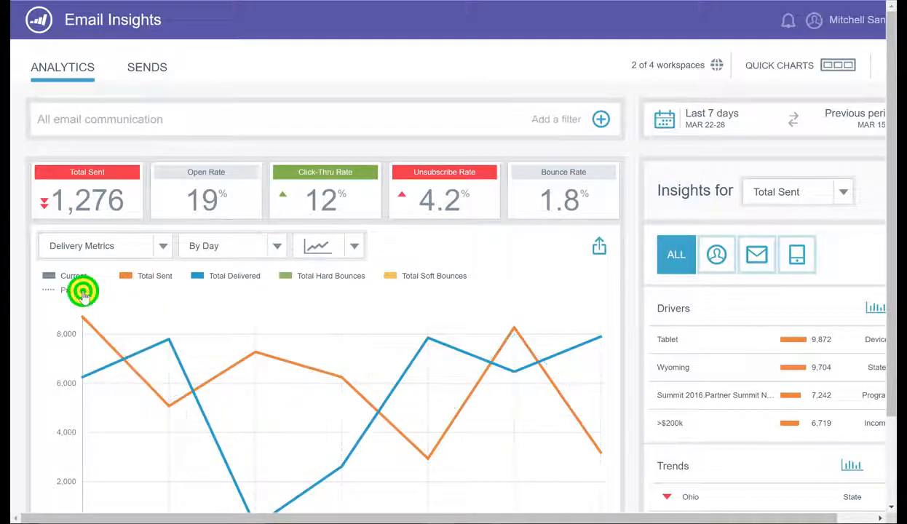
click(161, 247)
click(212, 283)
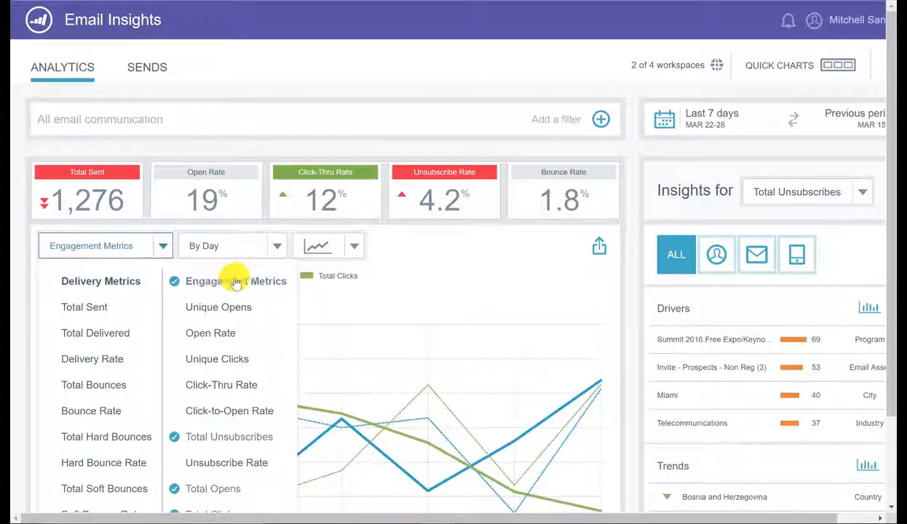
Step: Try the chart's time-based and audience grouping options
click(284, 246)
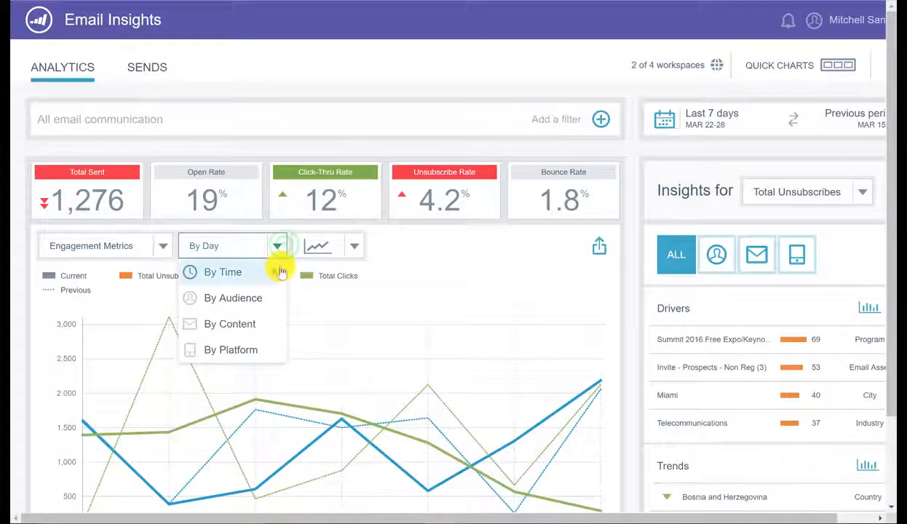
click(280, 272)
click(274, 246)
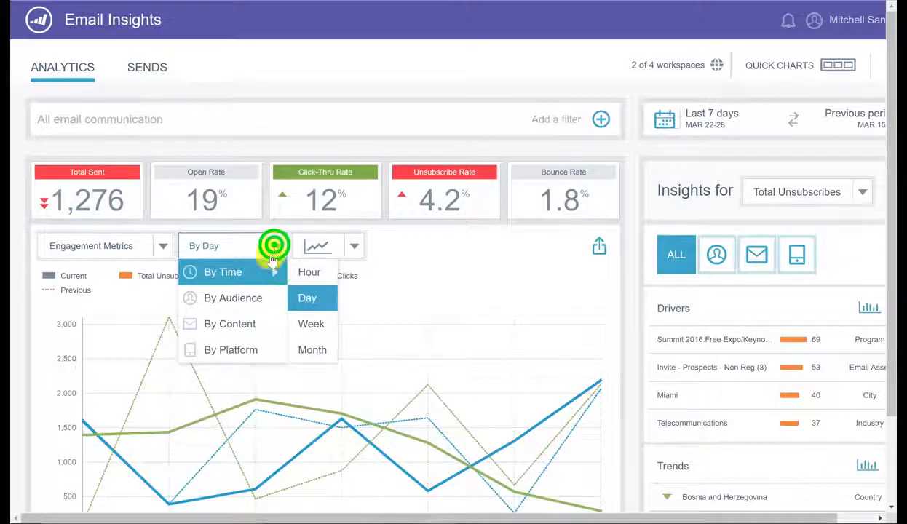
click(277, 245)
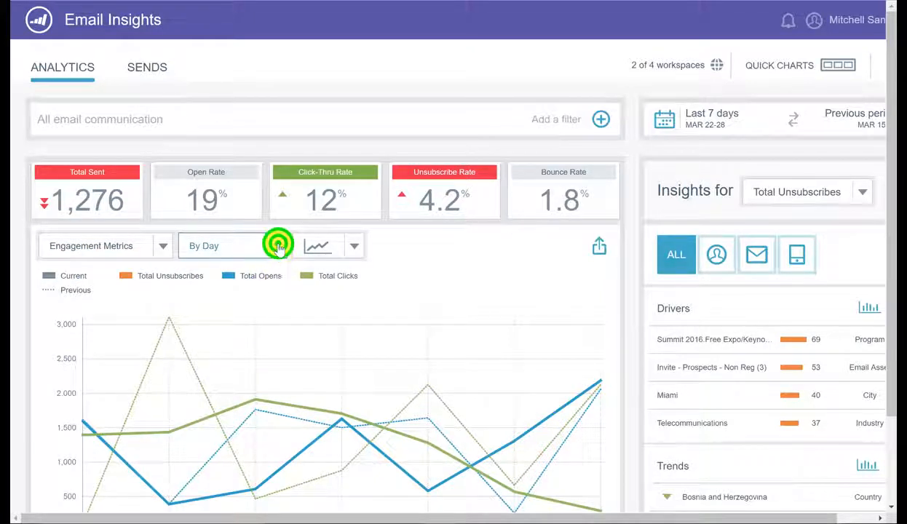
click(278, 298)
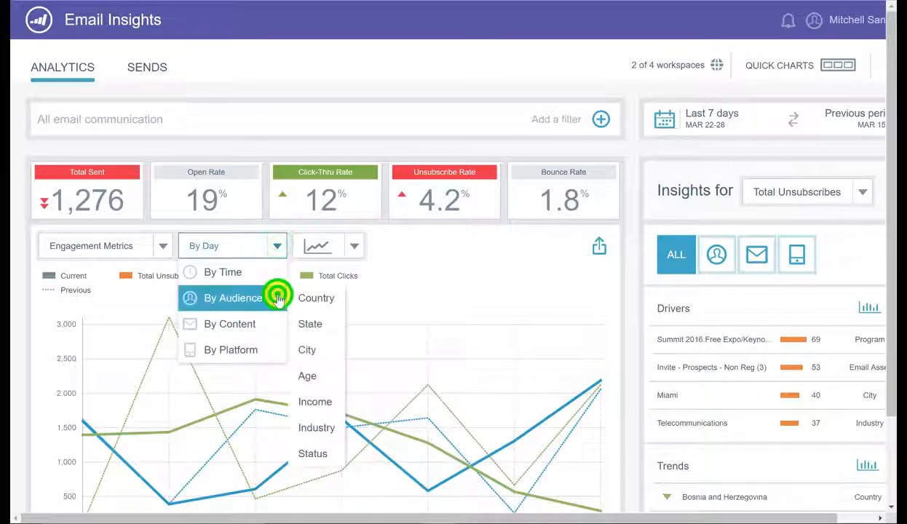
click(435, 257)
Step: Check the Last 7 days date range without changes, then switch to the Sends list
click(708, 126)
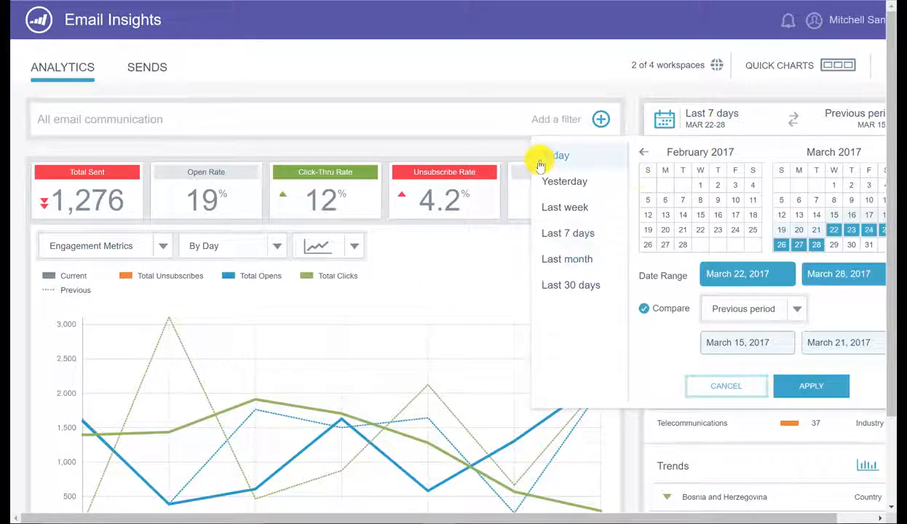
click(536, 91)
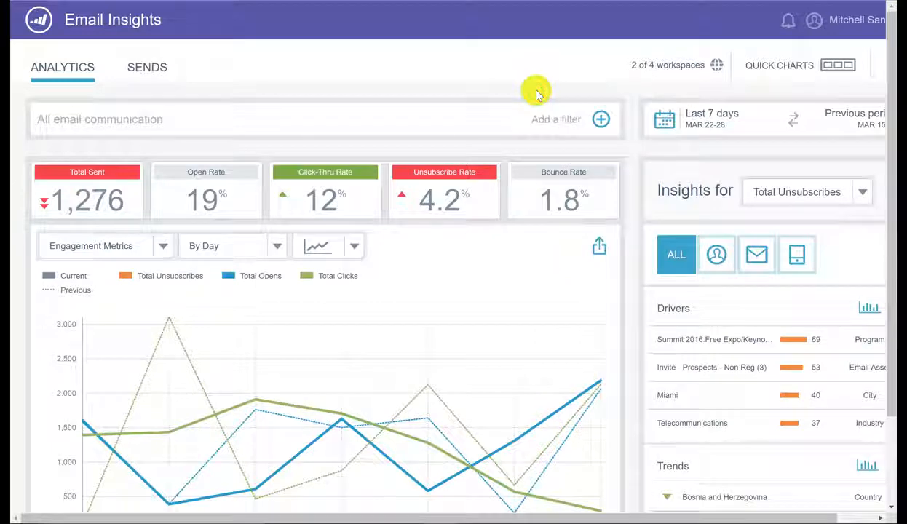
click(146, 67)
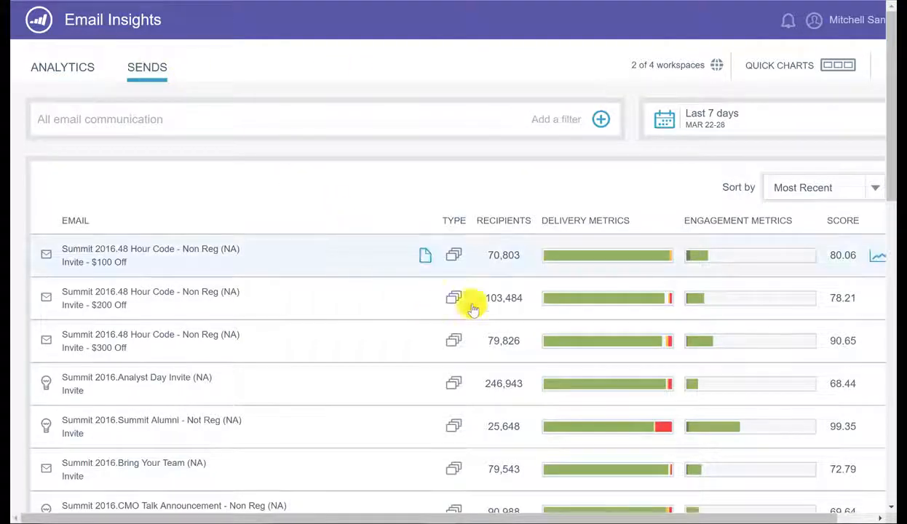
Step: View the Summit Alumni delivery breakdown and the New Year's Discount clicks and opens
click(662, 423)
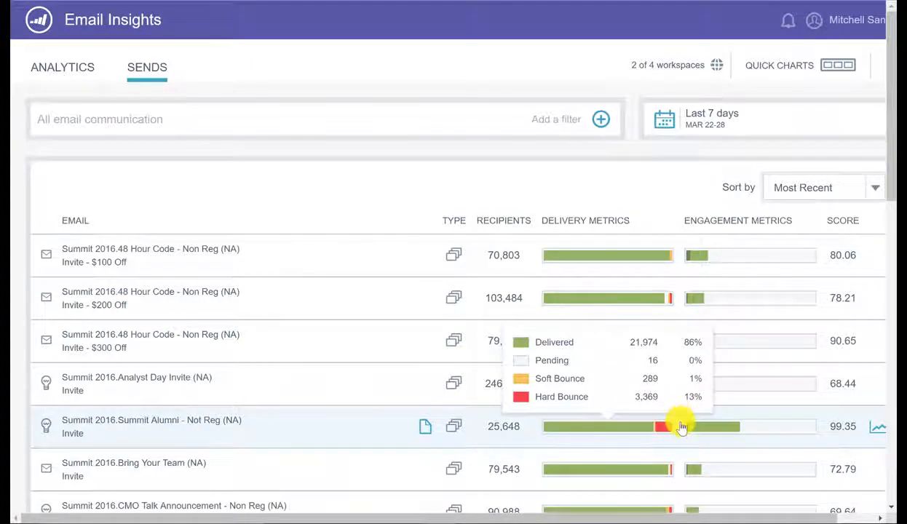
click(682, 427)
scroll(681, 426, down, 5)
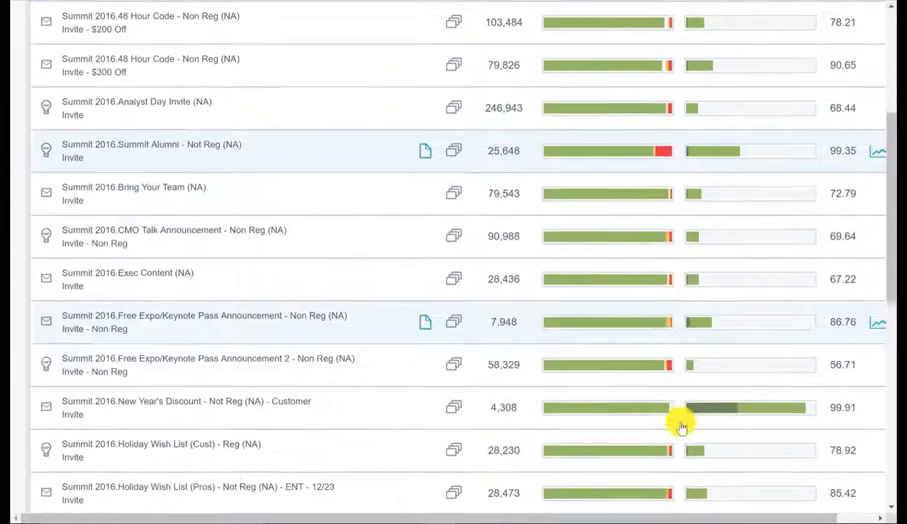
click(703, 362)
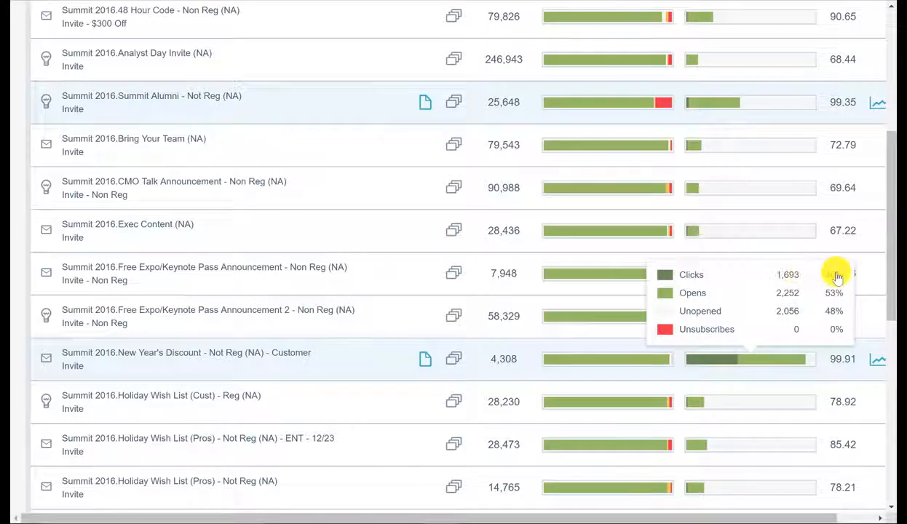
scroll(808, 272, up, 5)
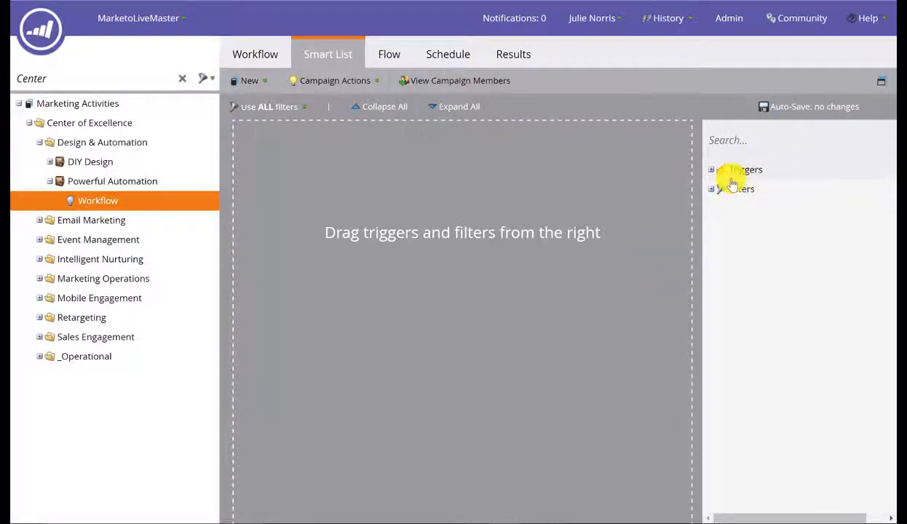
Step: Add a Fills Out Form trigger with Form Name 'is any', then go to the Flow
click(711, 170)
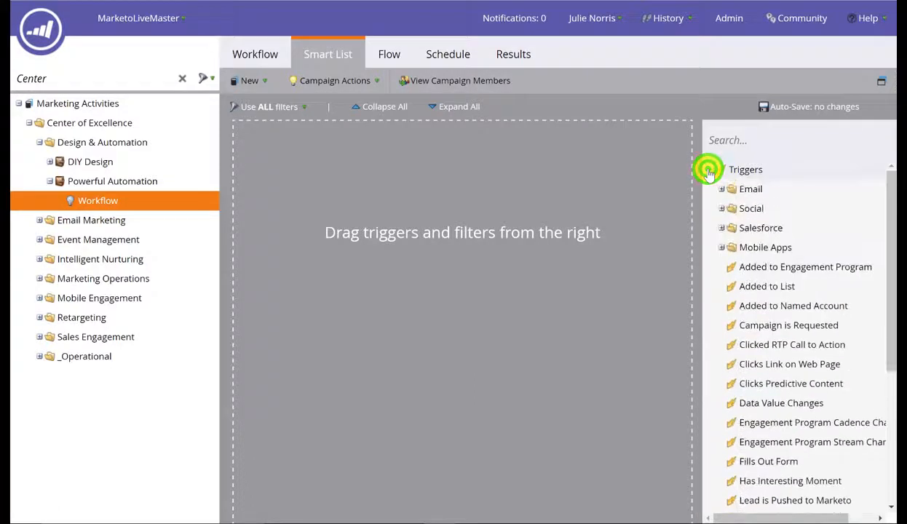
click(738, 140)
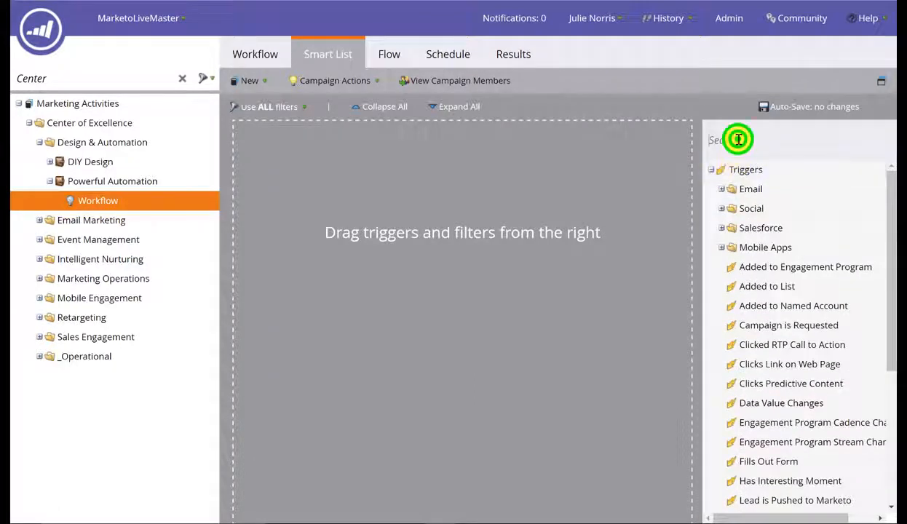
text(form)
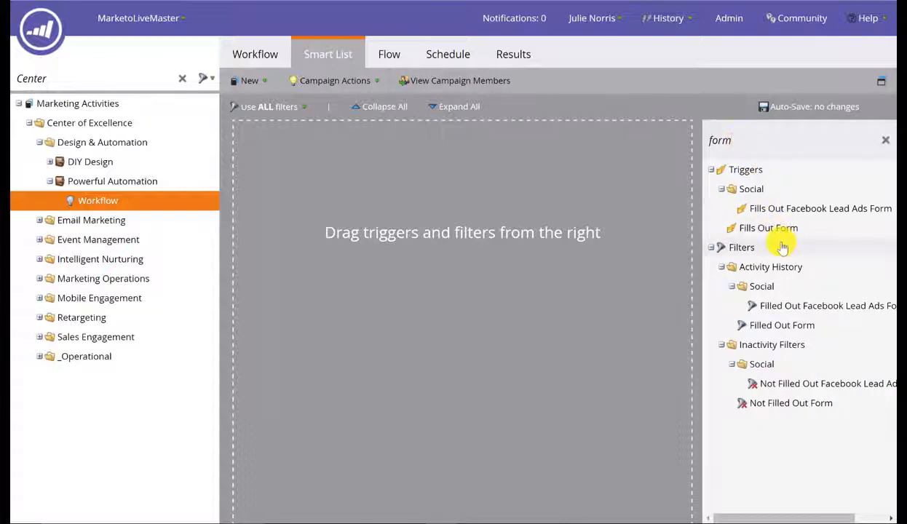
drag(776, 228, 462, 156)
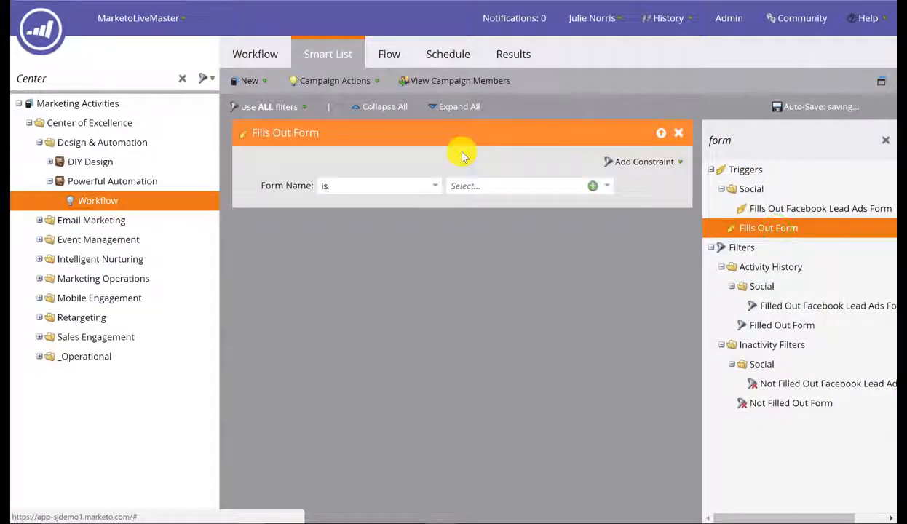
click(439, 186)
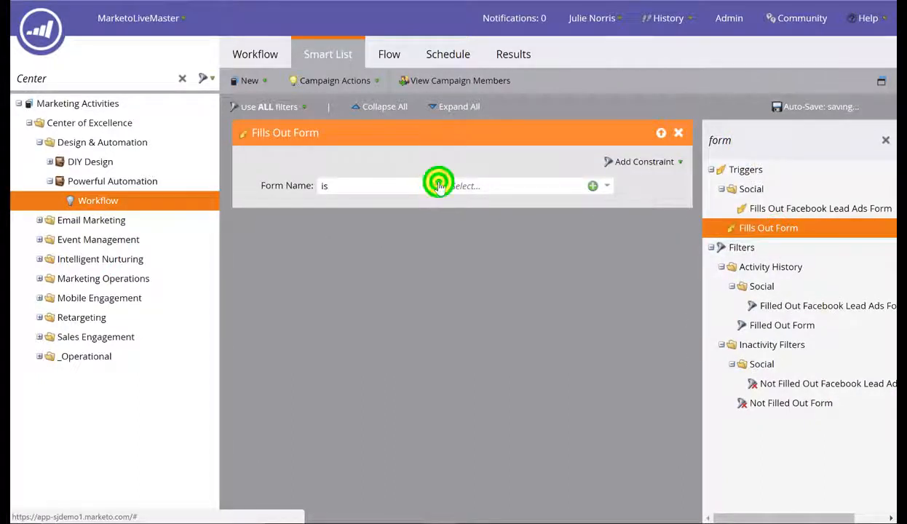
click(351, 306)
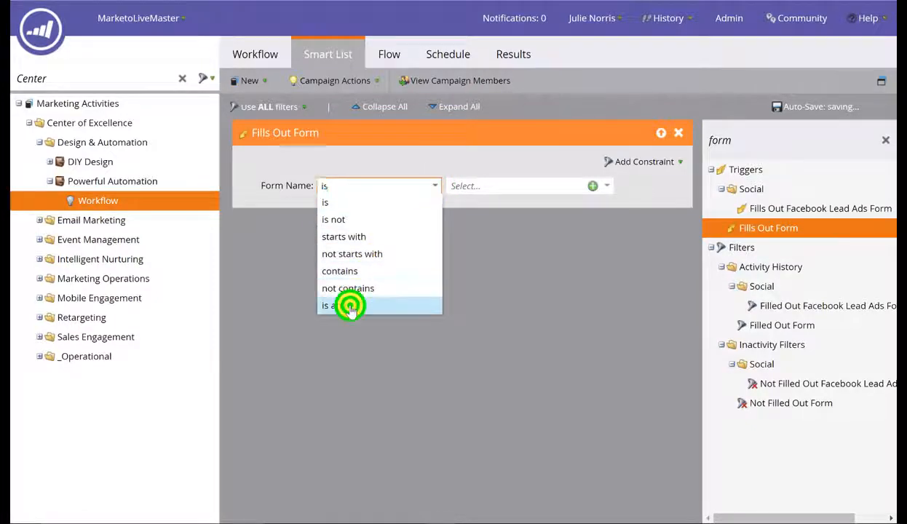
click(391, 56)
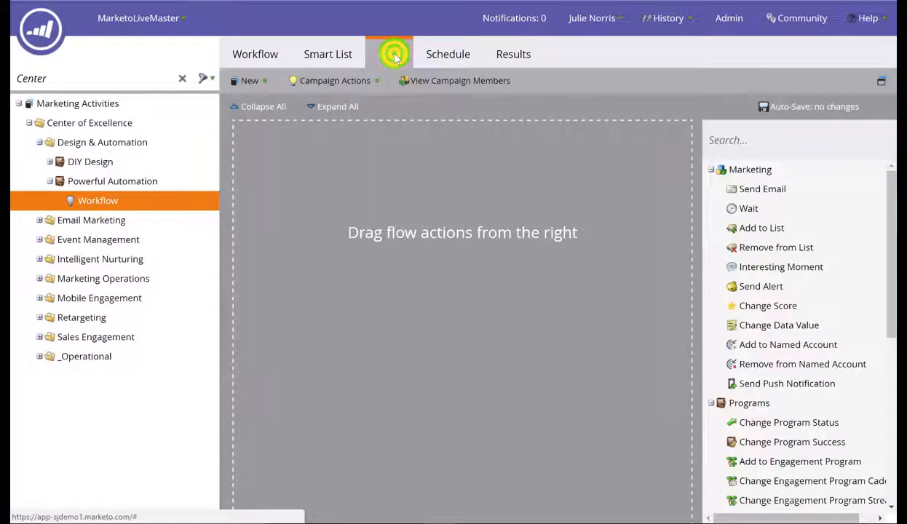
Step: Add a Send Email flow step that sends DIY Design.Email - Dynamic +
drag(770, 186, 464, 157)
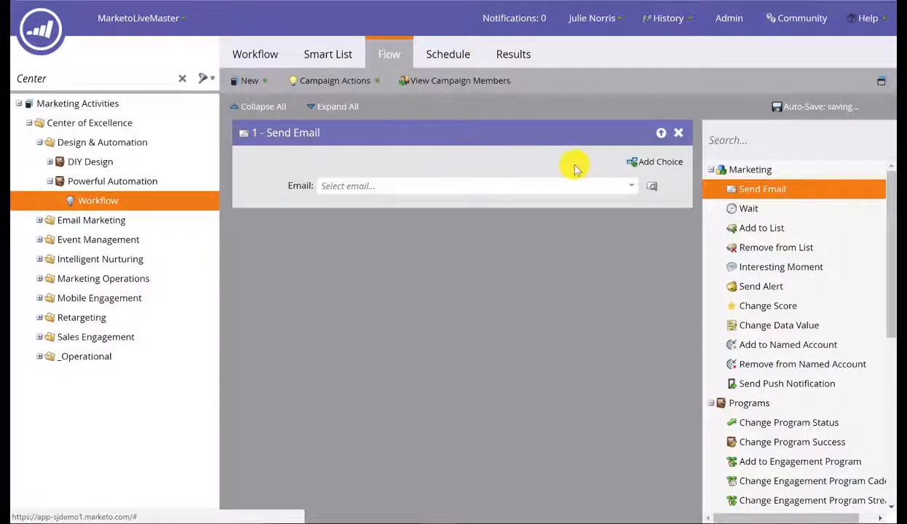
click(633, 186)
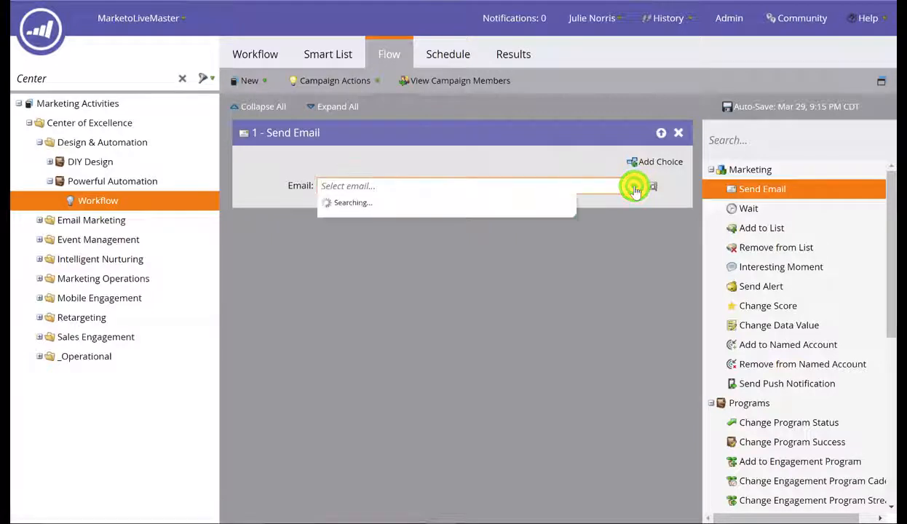
click(558, 187)
text(dynami)
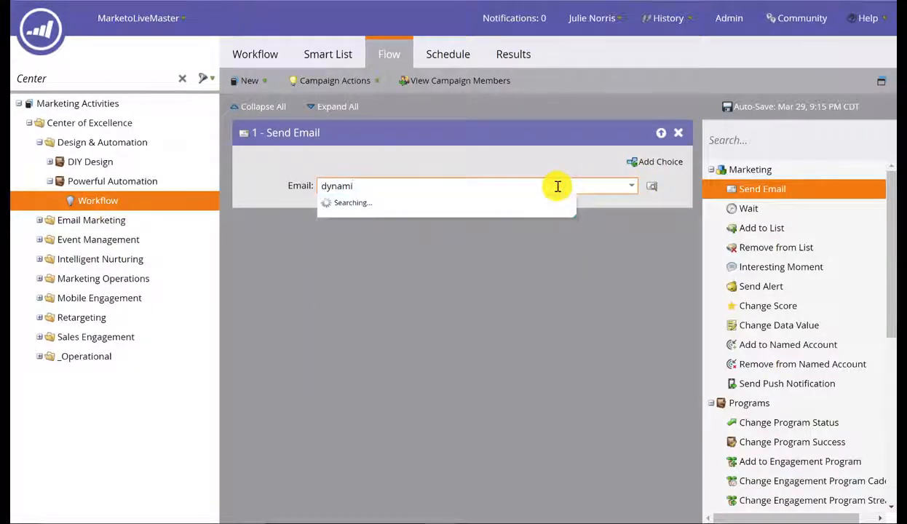
click(387, 205)
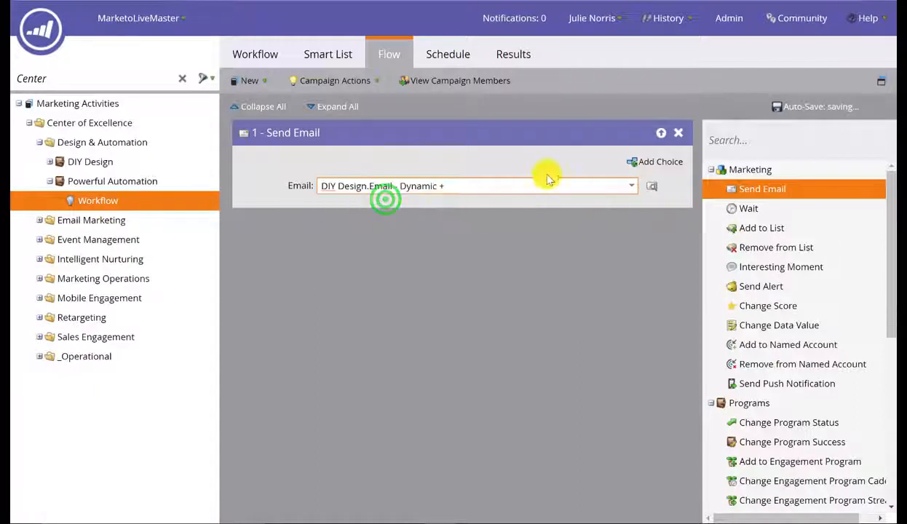
Step: Add Wait 5, Send Push Notification, Add to Engagement Program and Change Data Value steps
drag(744, 208, 517, 234)
click(390, 267)
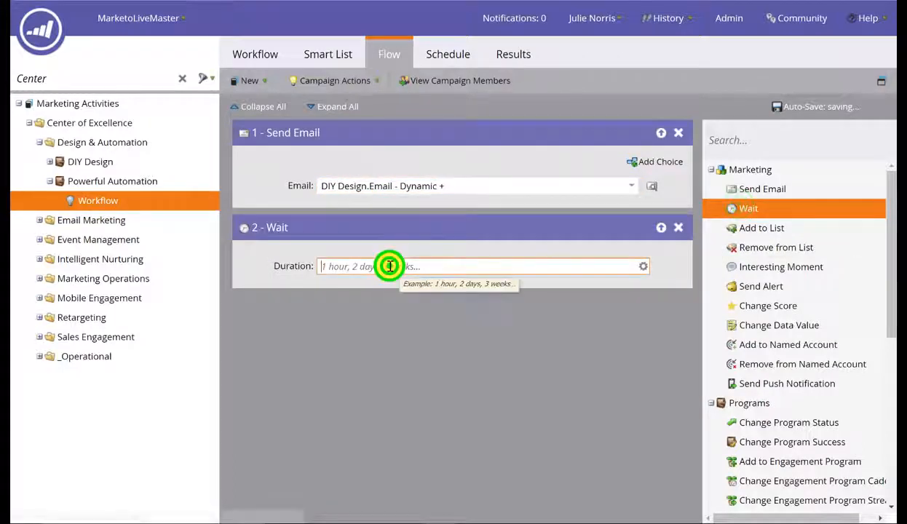
text(5)
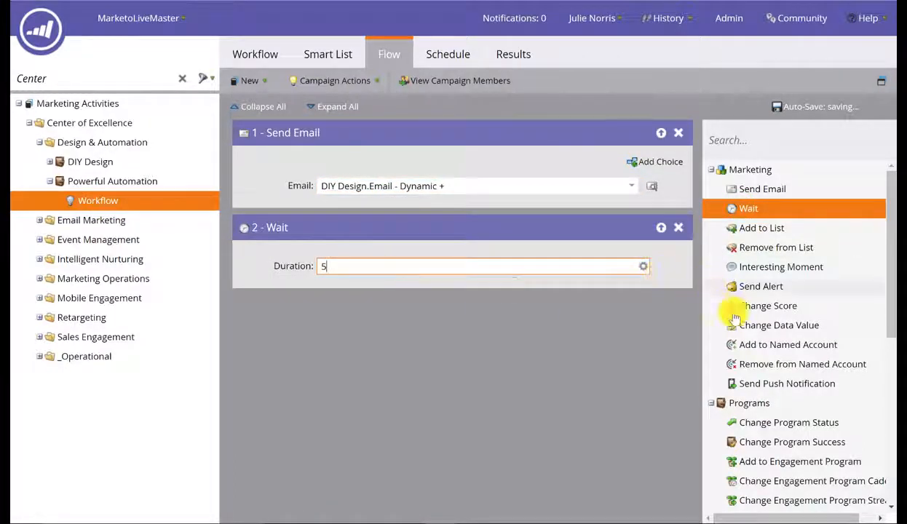
drag(760, 382, 477, 341)
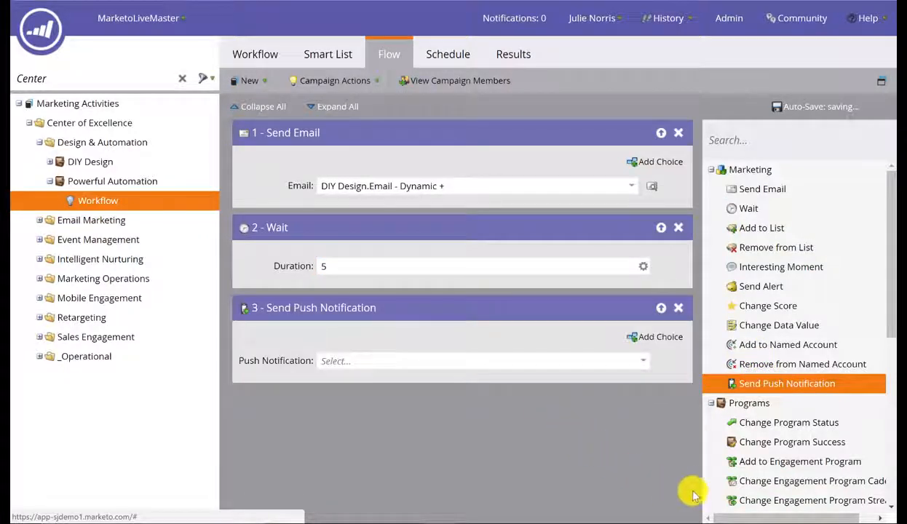
drag(748, 461, 425, 389)
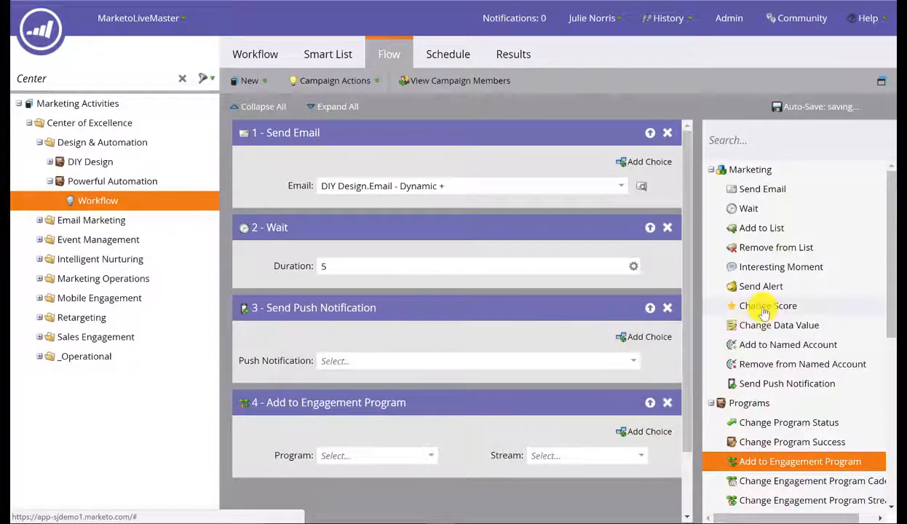
drag(755, 322, 428, 375)
Step: Set the Change Data Value step's Attribute to Rating and New Value to Warm
click(369, 420)
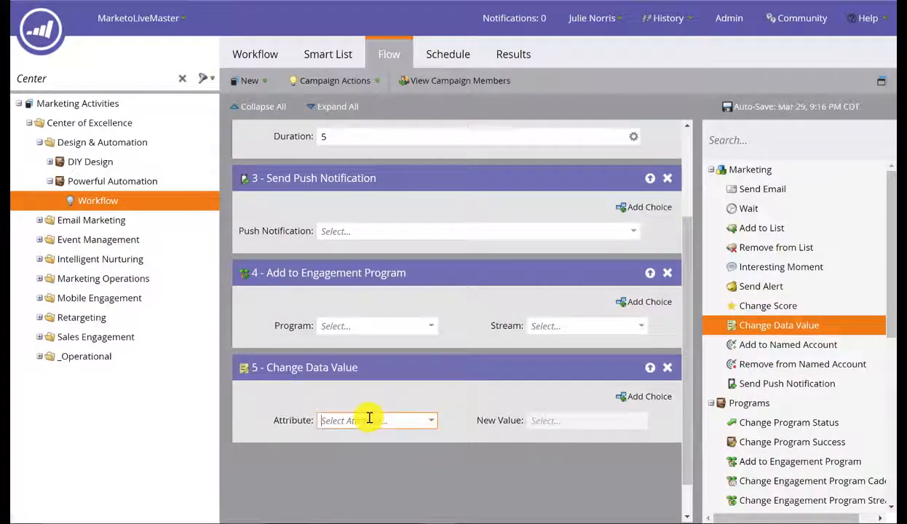
text(rat)
click(360, 437)
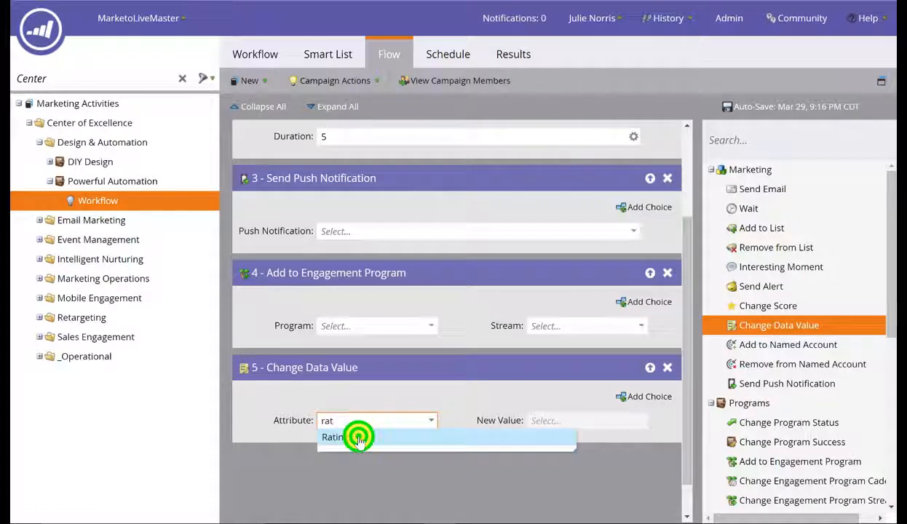
click(537, 414)
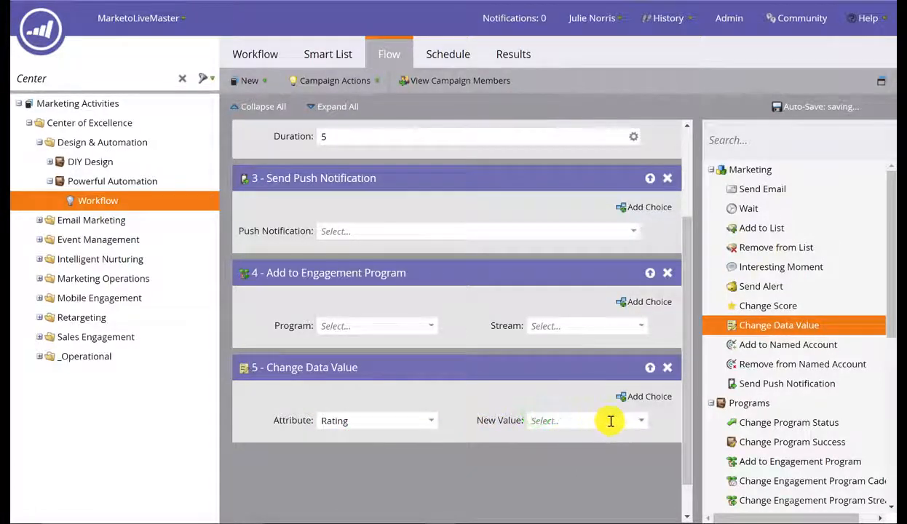
click(643, 425)
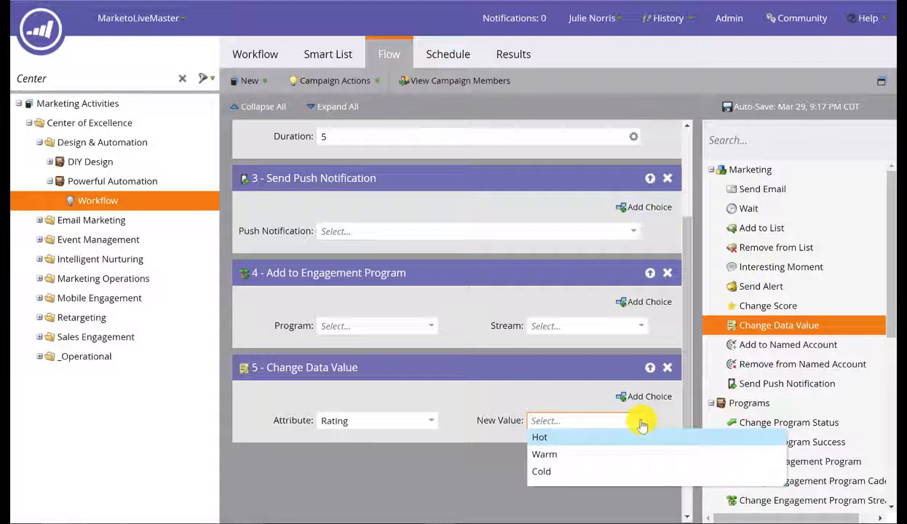
click(554, 454)
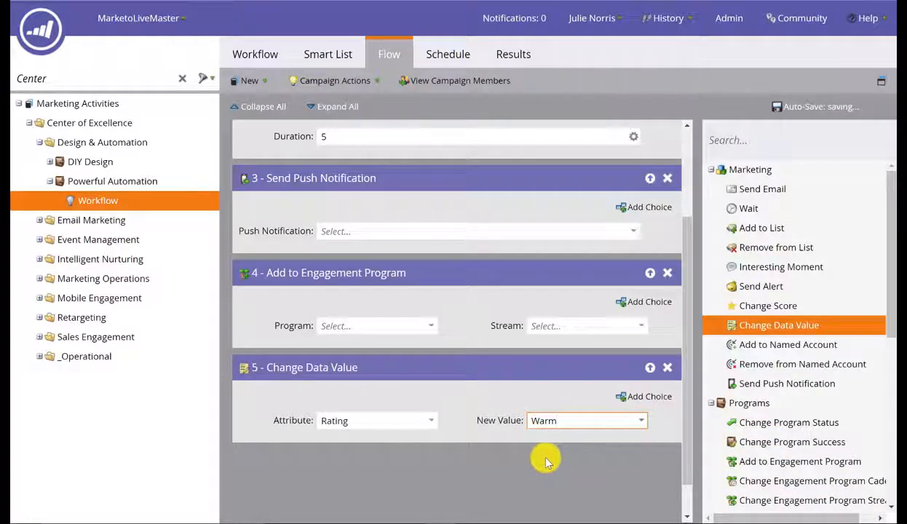
scroll(547, 462, down, 1)
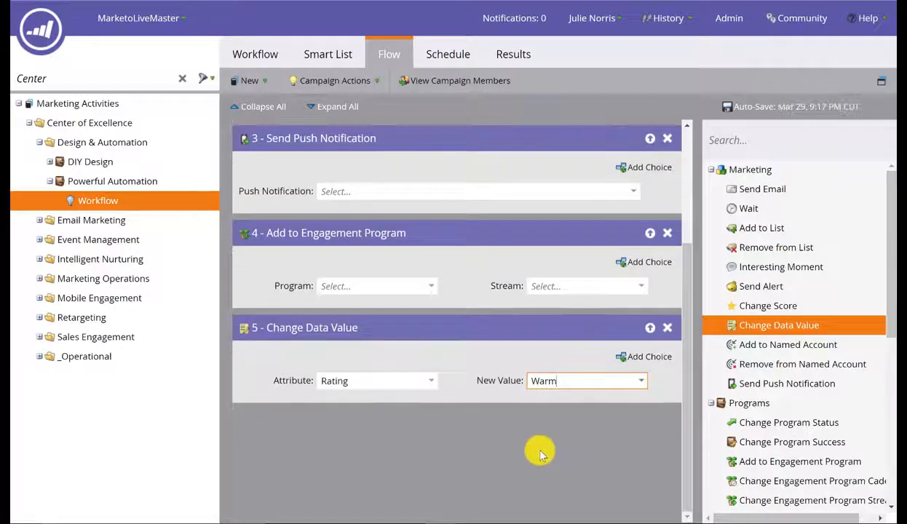
scroll(541, 452, up, 4)
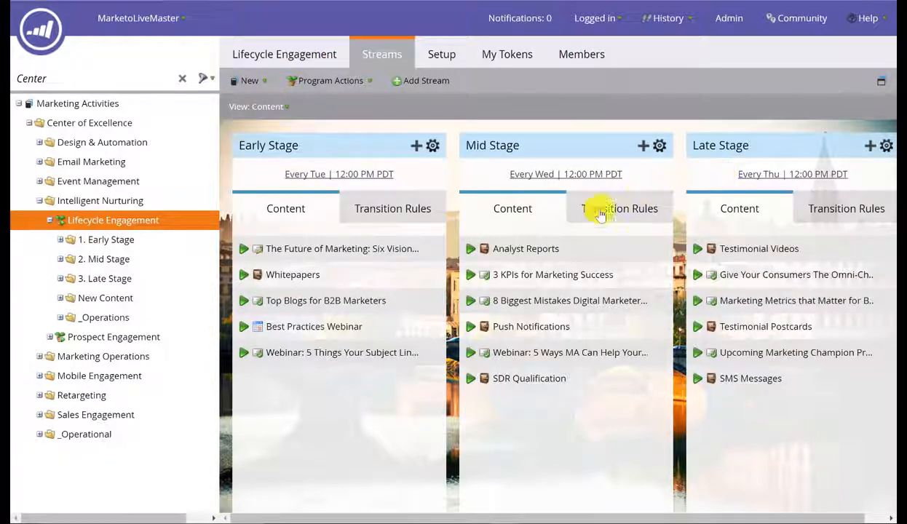
Step: Make Best Practices Webinar available April 4 through April 13, then check Mid Stage transition rules
right_click(432, 324)
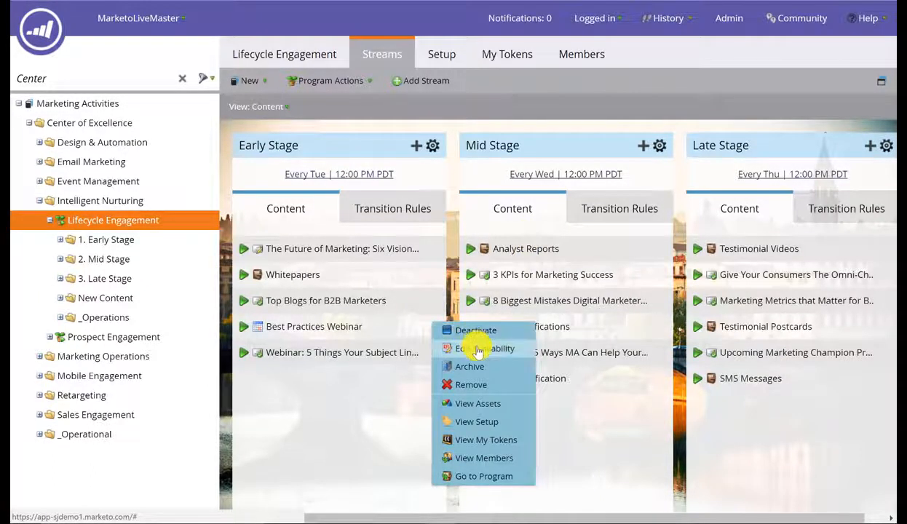
click(479, 350)
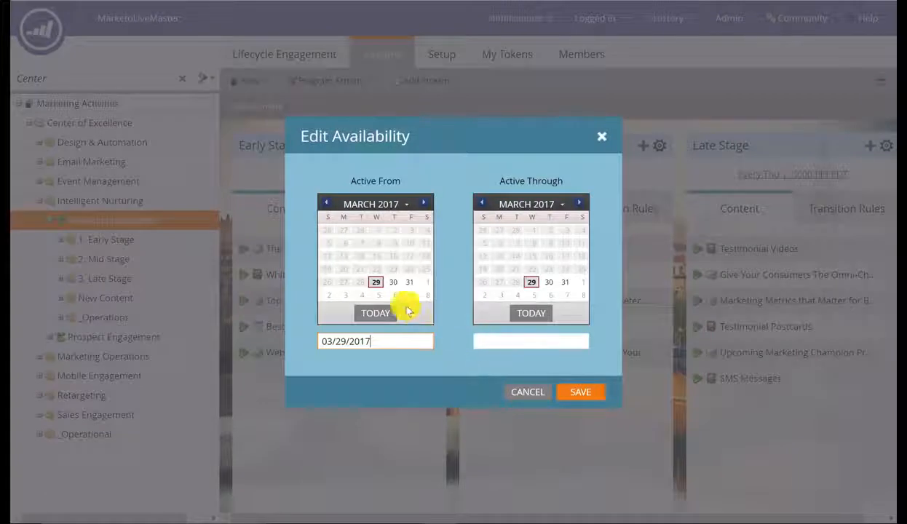
click(361, 295)
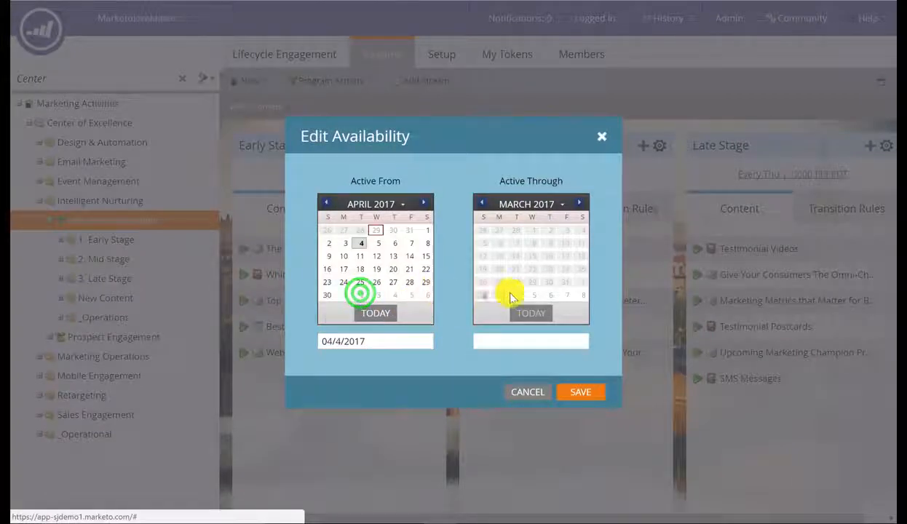
click(583, 204)
click(550, 256)
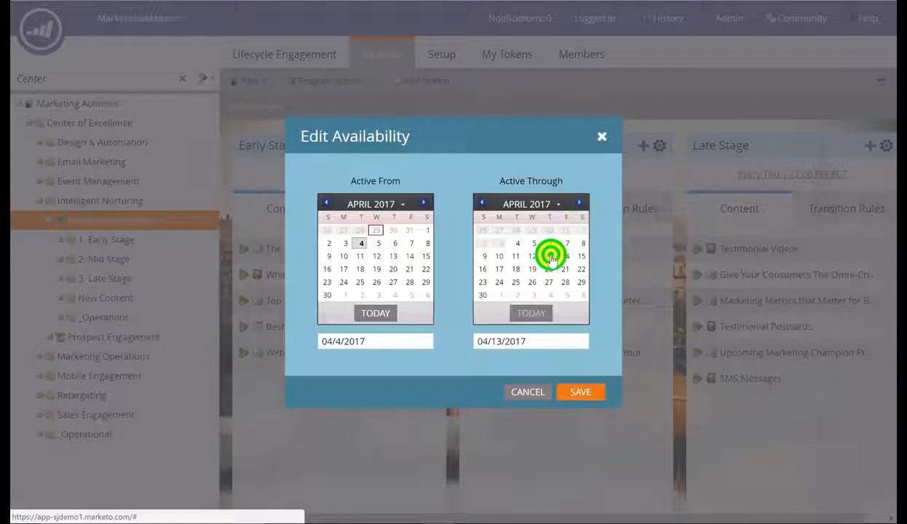
click(569, 391)
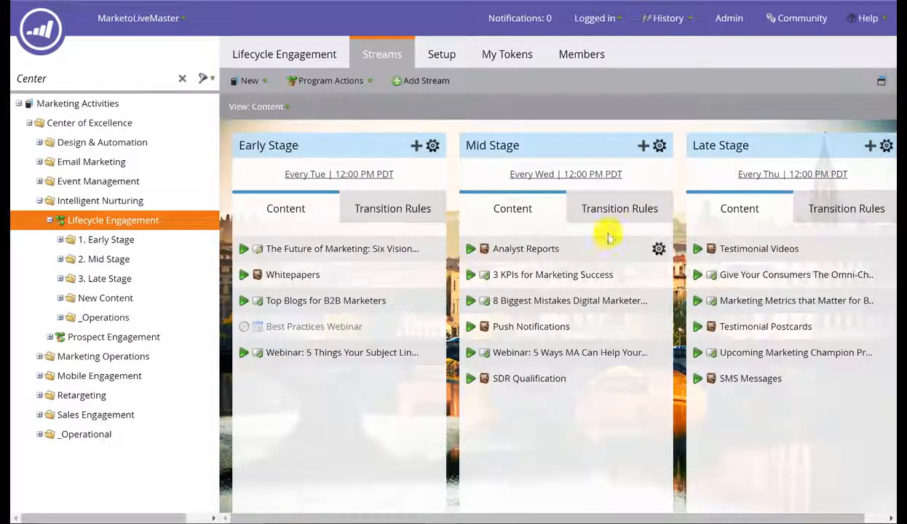
click(624, 211)
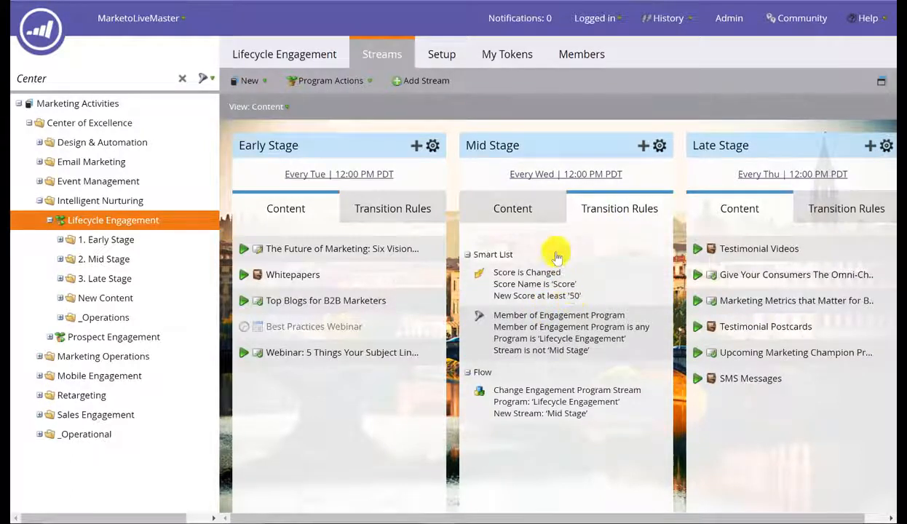
click(528, 210)
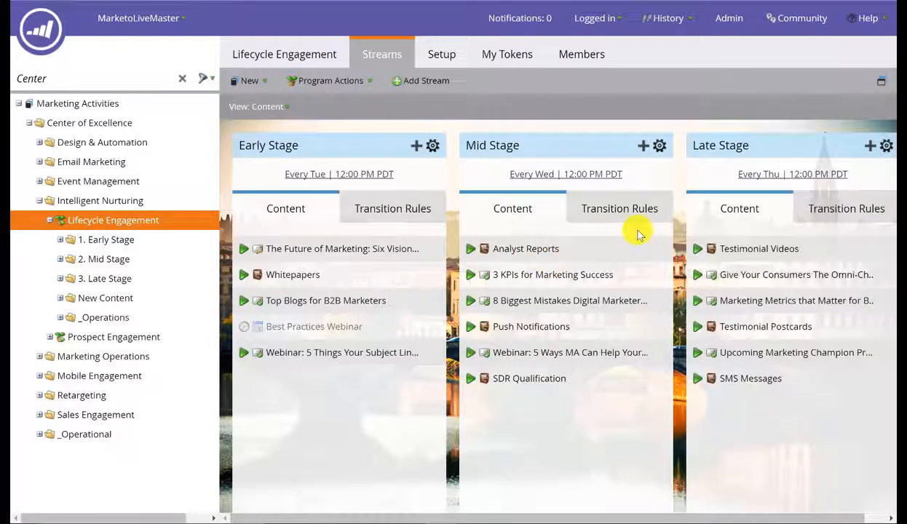
Step: Add The Economist Marketing 2020 from New Content at the top of Early Stage, then activate it
click(62, 298)
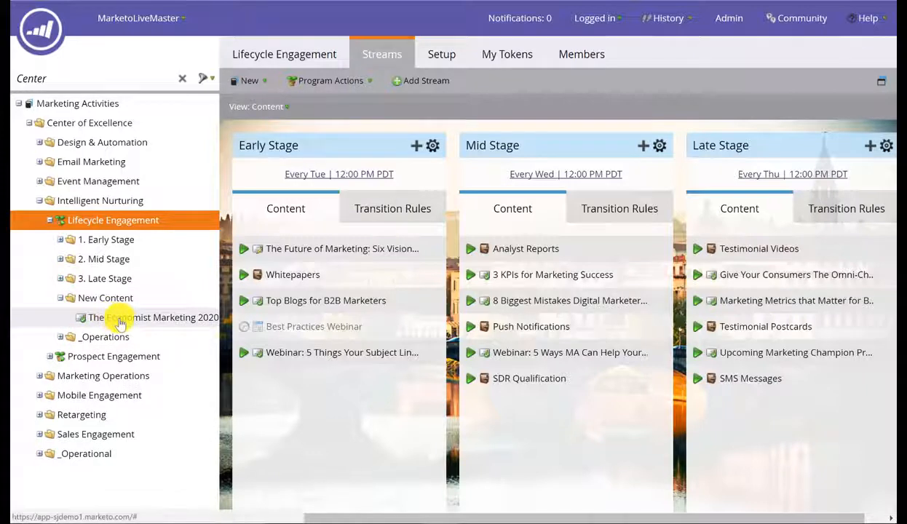
drag(120, 324, 270, 384)
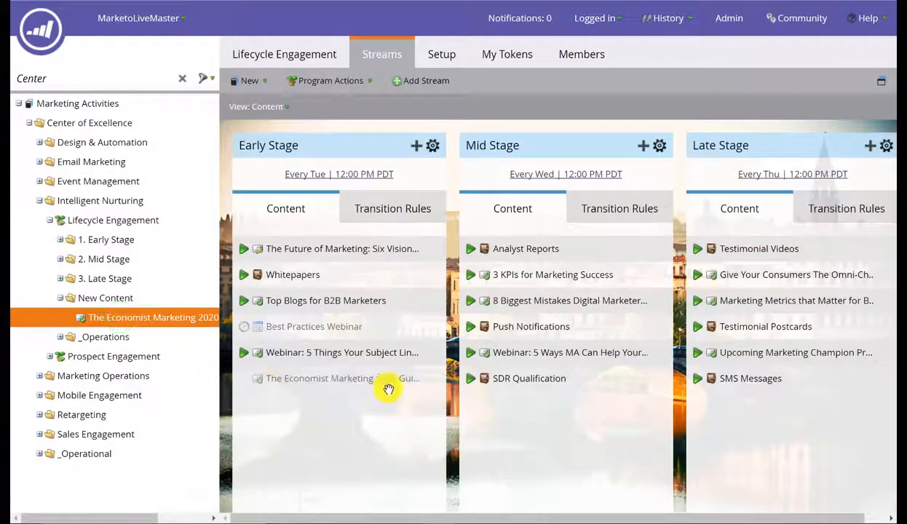
drag(389, 385, 424, 252)
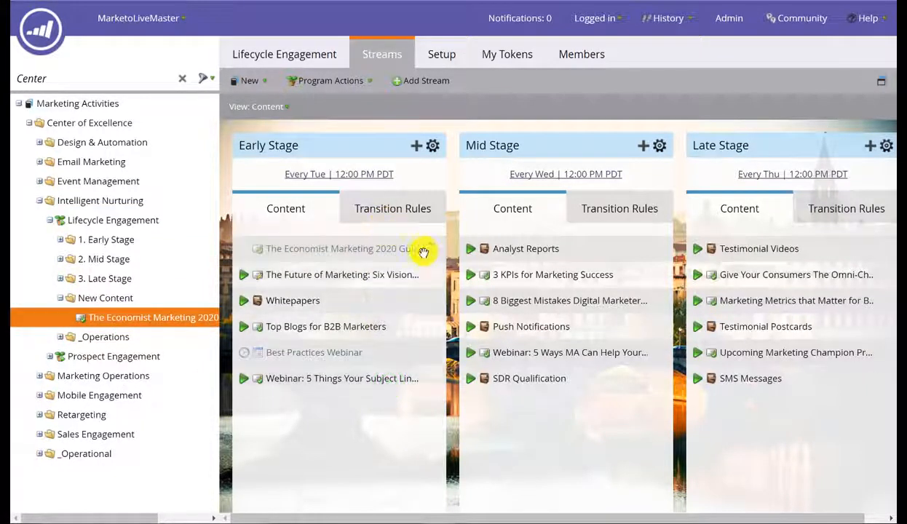
right_click(428, 252)
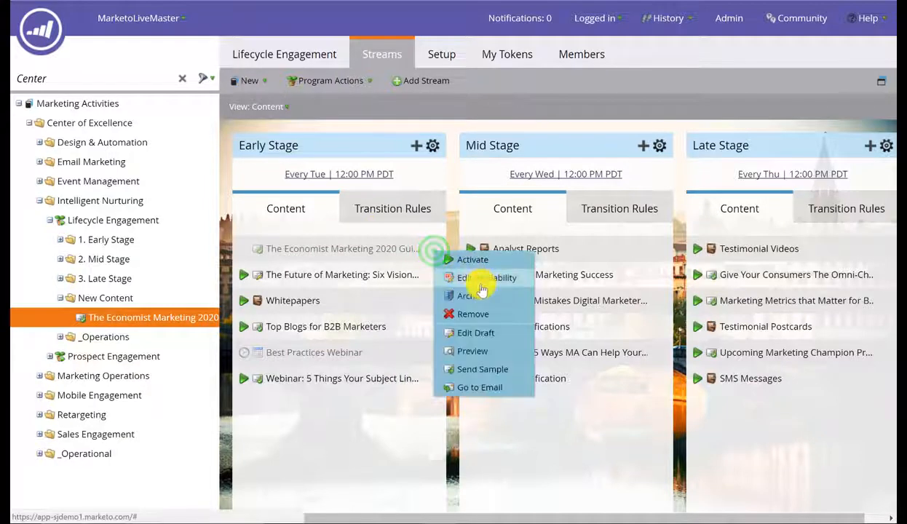
click(477, 259)
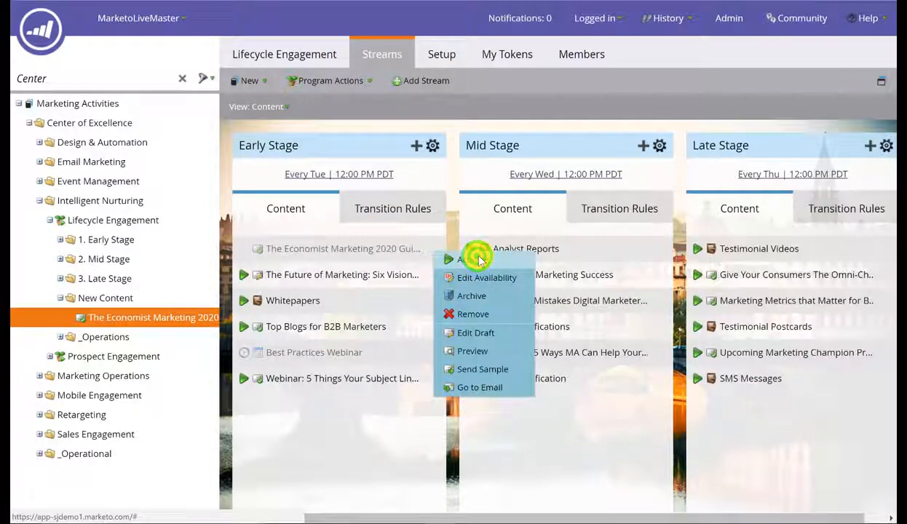
click(516, 259)
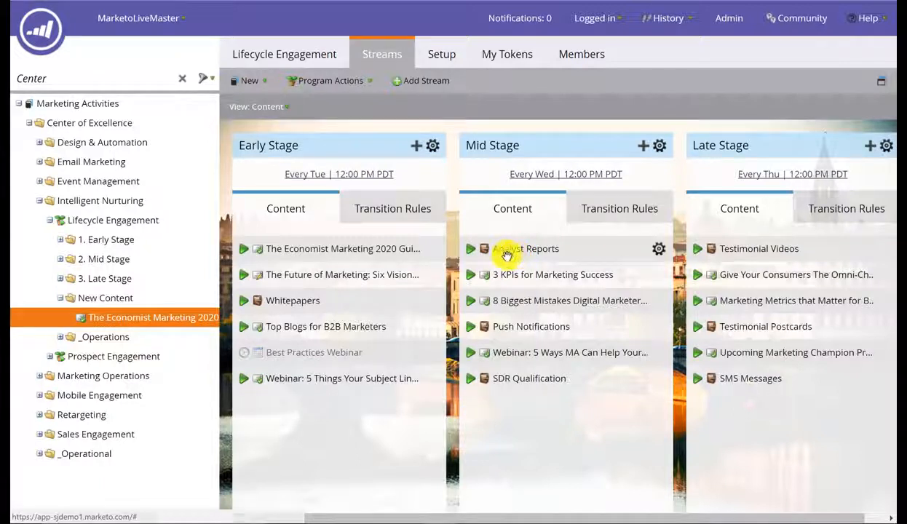
mouse_move(393, 178)
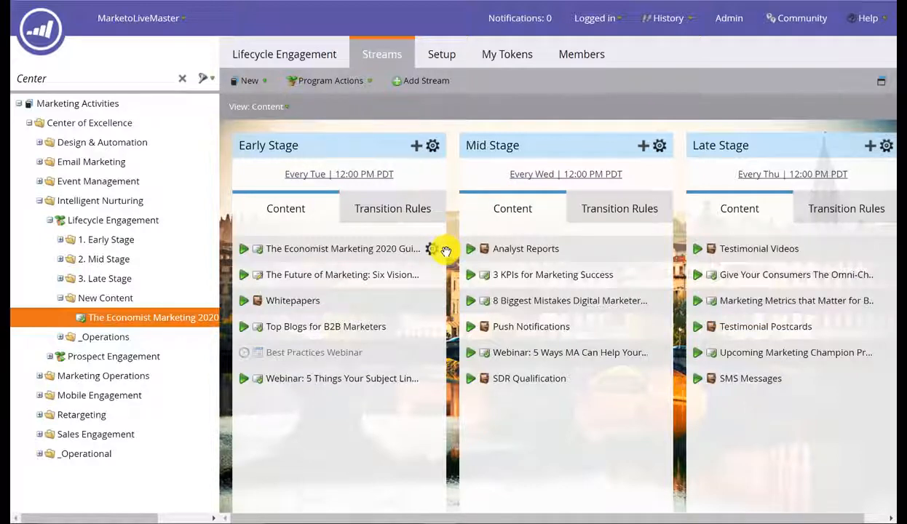
Step: Show the Best Practices Webinar event summary from the Lifecycle Engagement dashboard: Webinar channel, 415 members, 28 successes
click(295, 56)
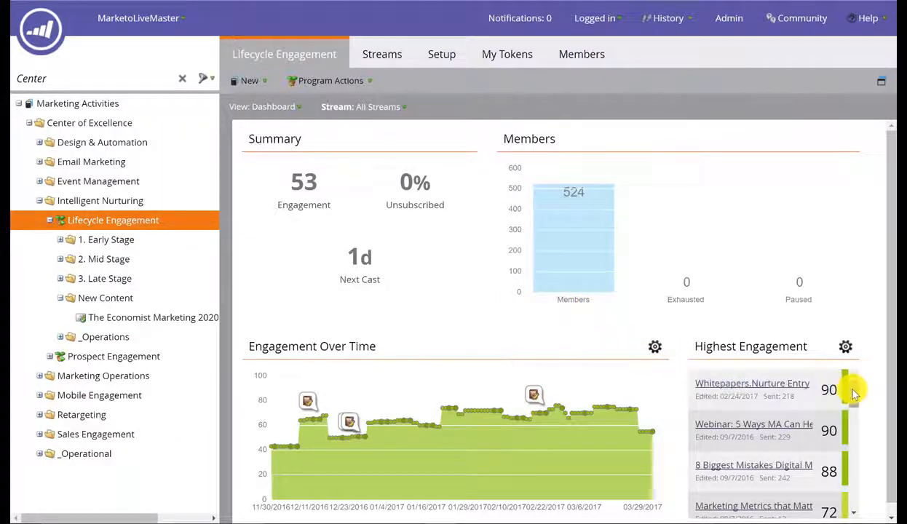
drag(855, 393, 858, 408)
drag(859, 415, 862, 441)
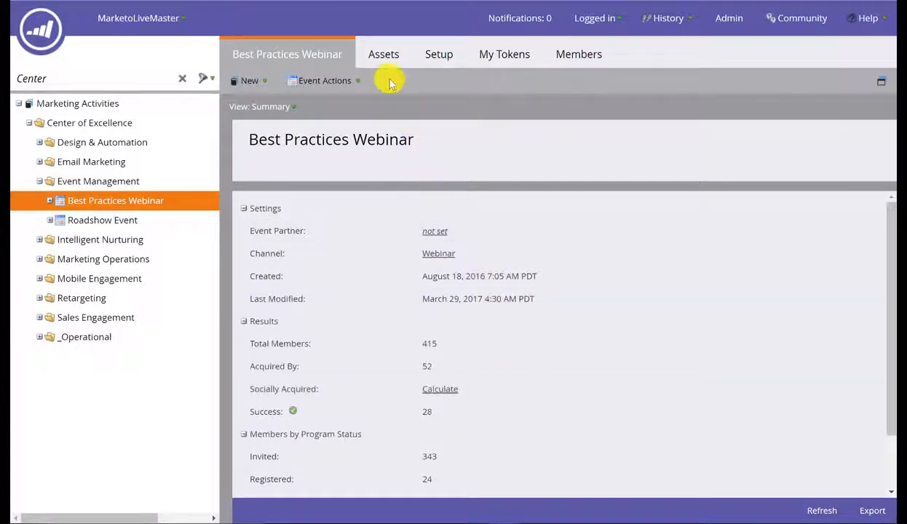
Step: Review the webinar's assets and My Tokens, ending on assets grouped Check In through Attended On-demand
click(386, 56)
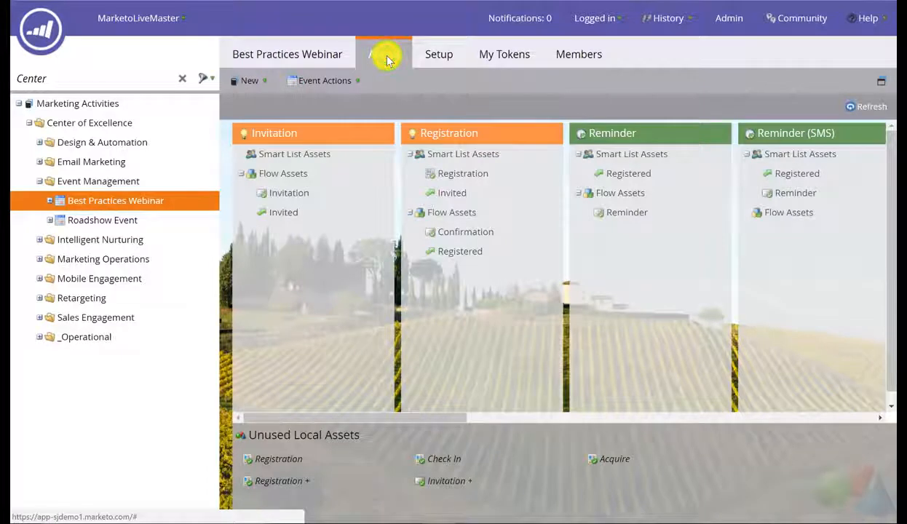
drag(431, 417, 551, 436)
drag(605, 453, 662, 459)
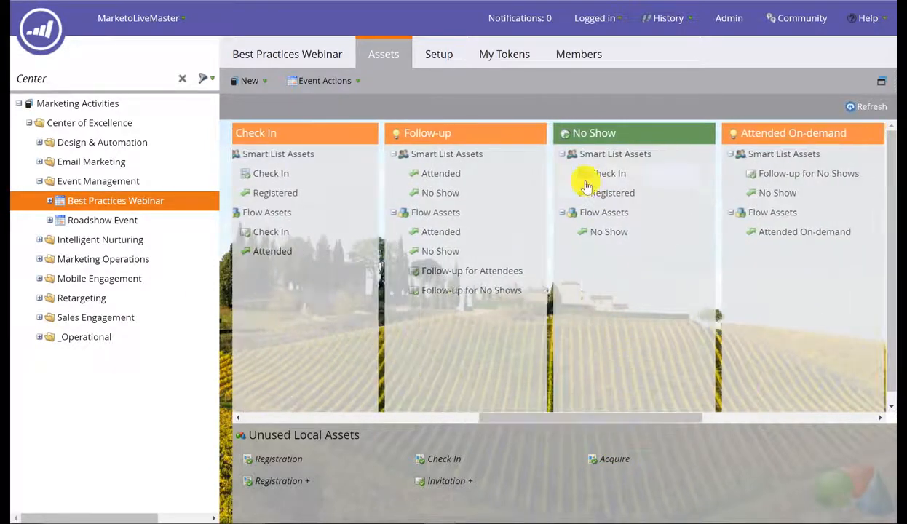
click(509, 56)
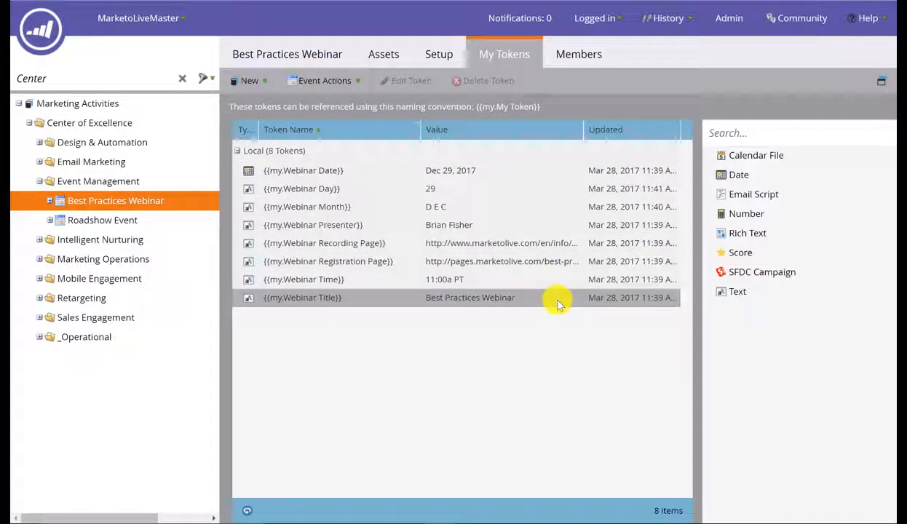
click(391, 62)
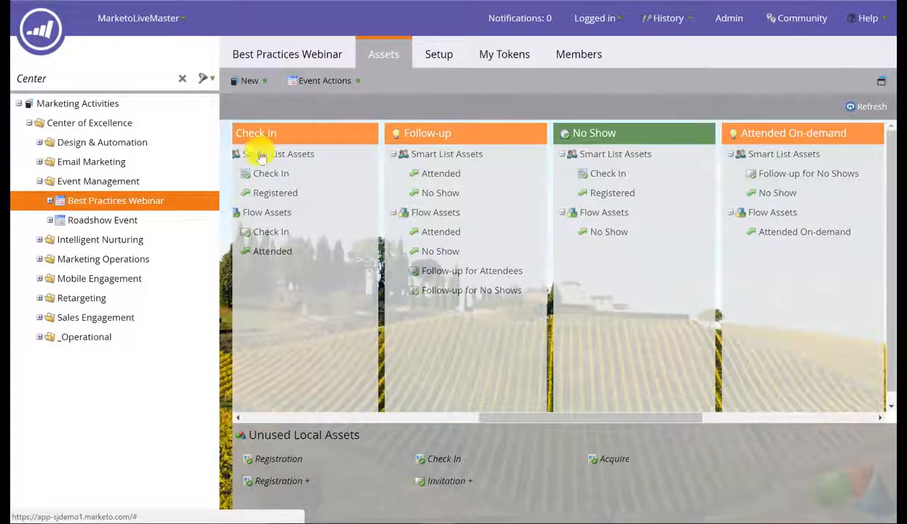
Step: Clone Best Practices Webinar as Cloned Best Practices into the Center of Excellence campaign folder
right_click(166, 208)
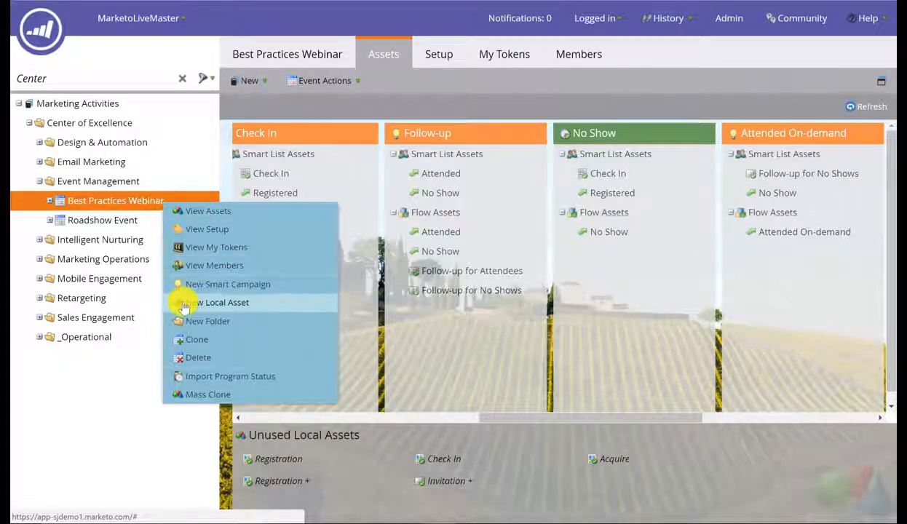
click(199, 340)
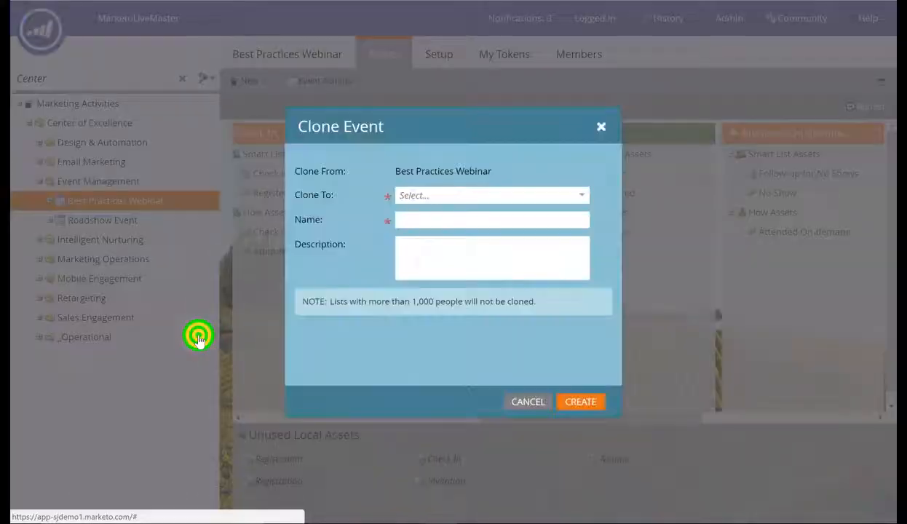
click(575, 196)
click(582, 195)
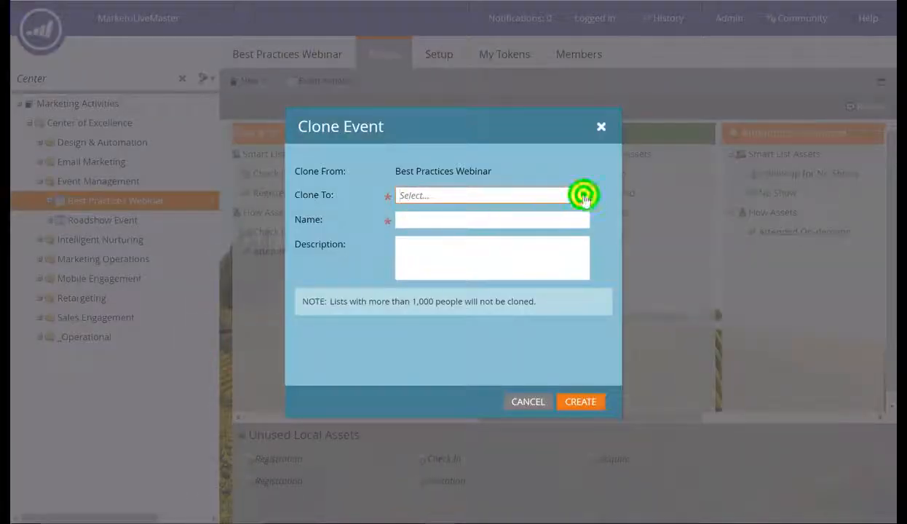
click(506, 214)
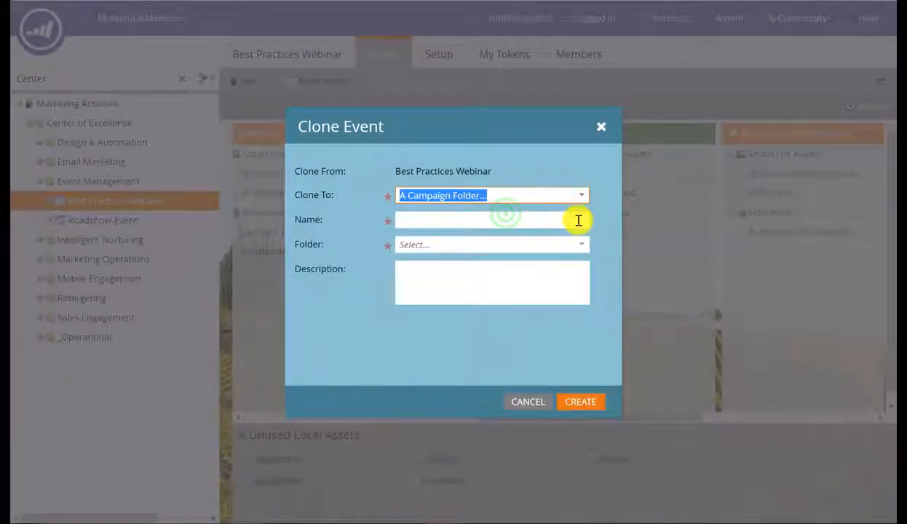
click(578, 220)
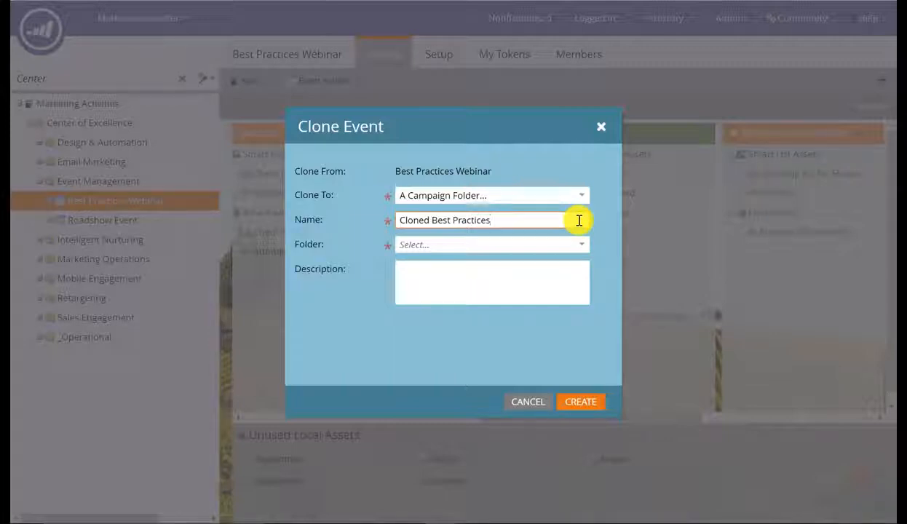
click(582, 247)
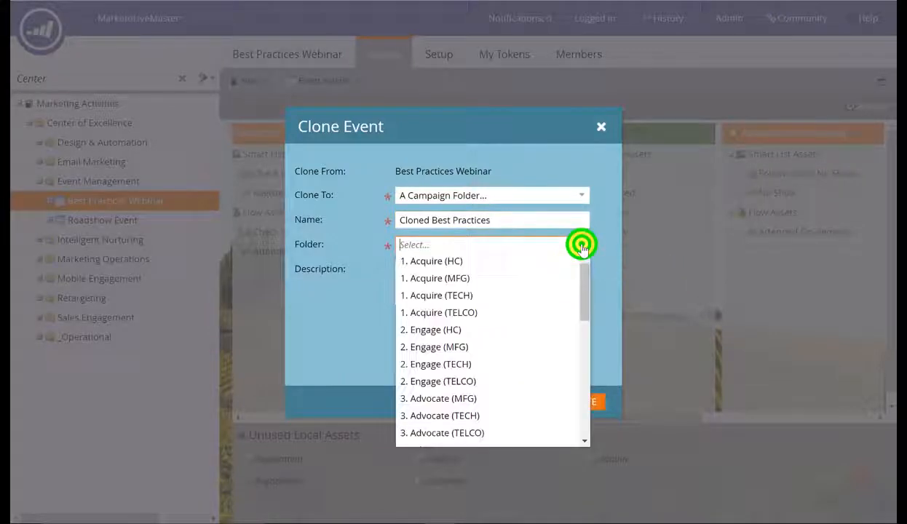
click(526, 245)
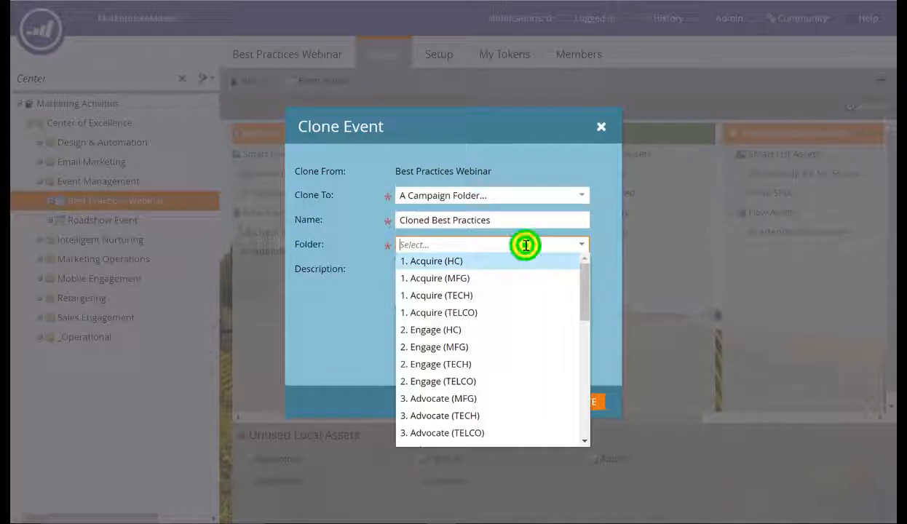
text(Center)
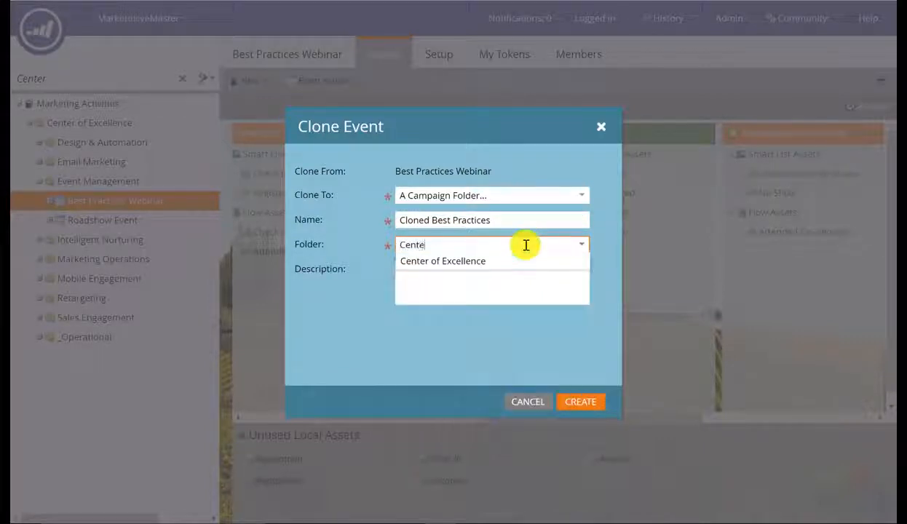
click(488, 269)
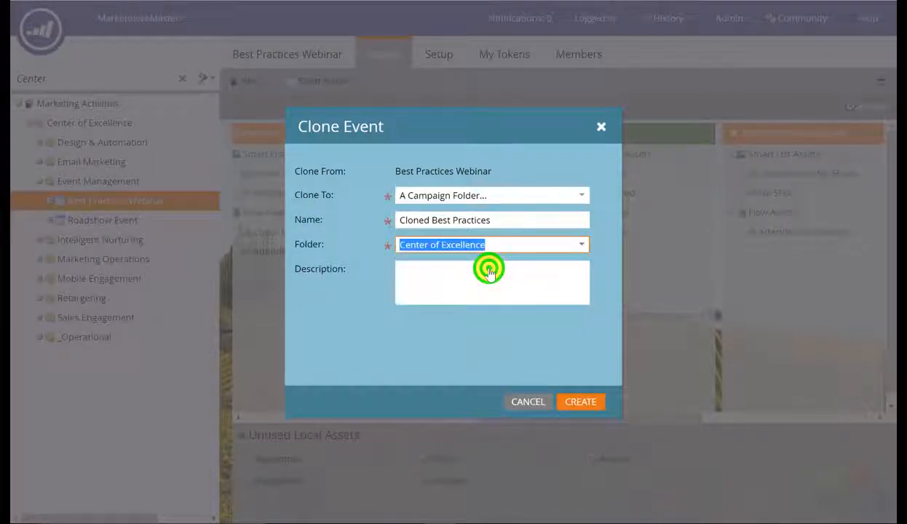
click(561, 405)
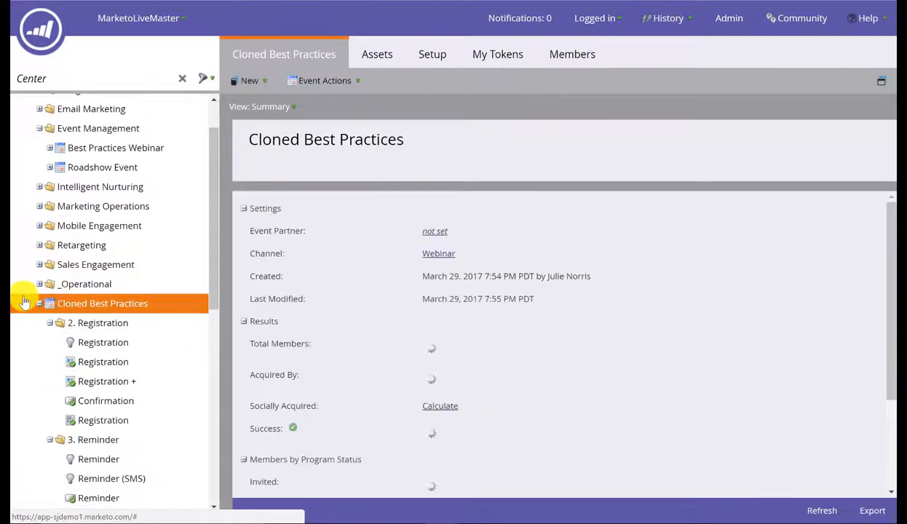
Step: Show Cloned Best Practices' My Tokens, including all 8 webinar tokens, and collapse it in the tree
click(83, 303)
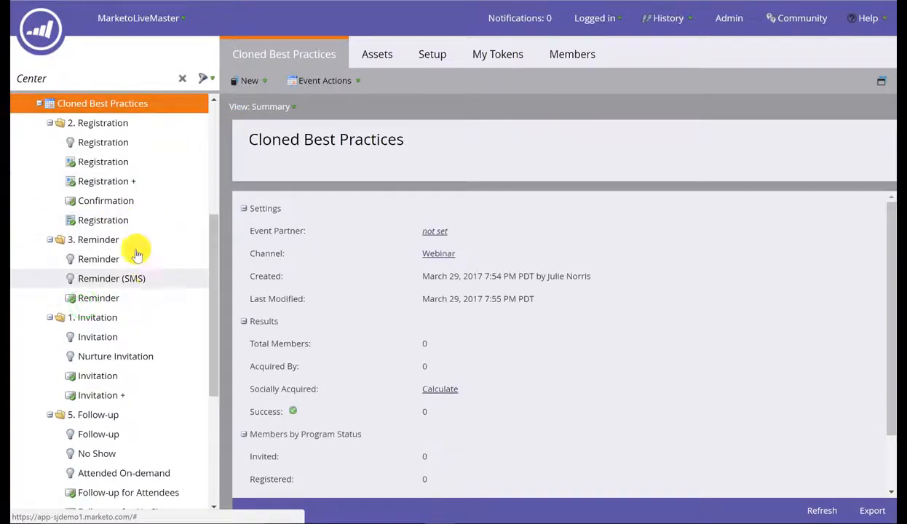
click(376, 51)
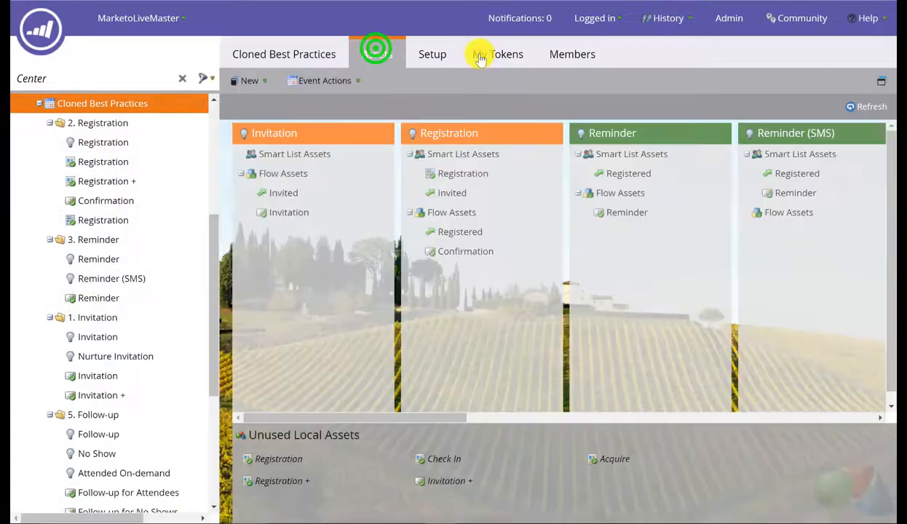
click(481, 54)
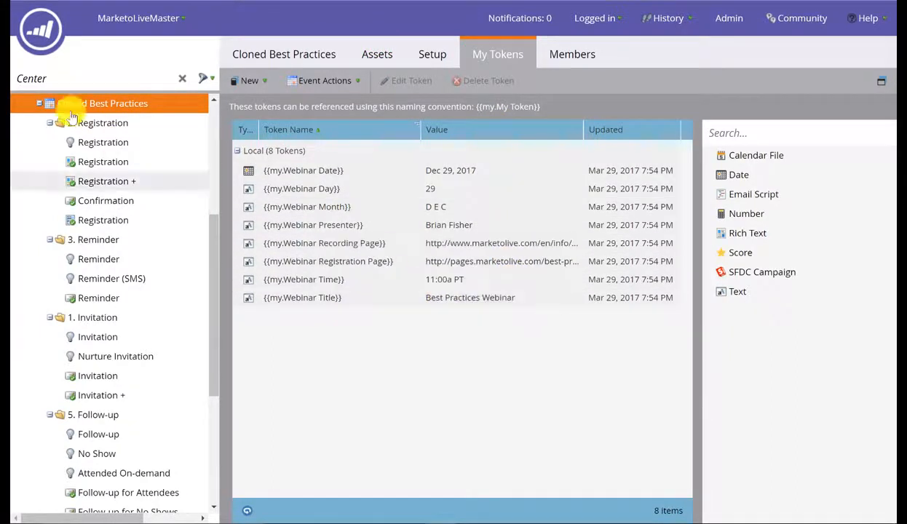
click(38, 104)
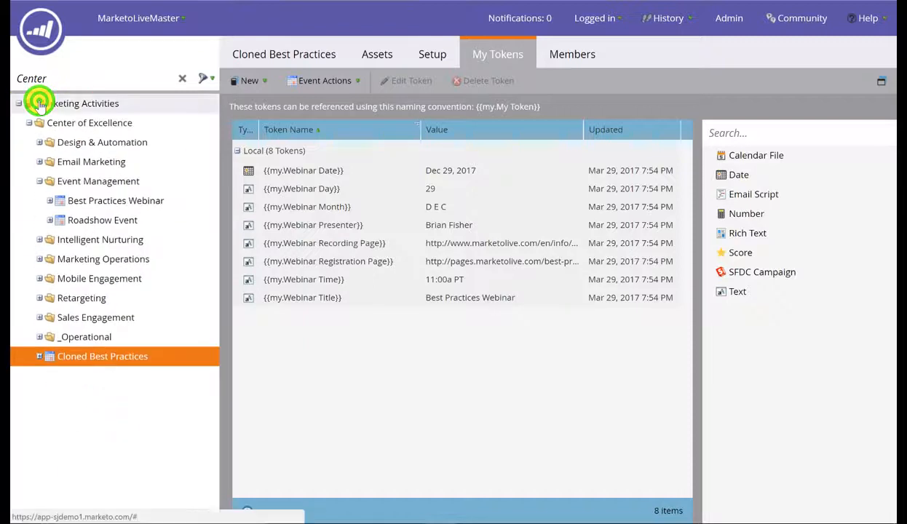